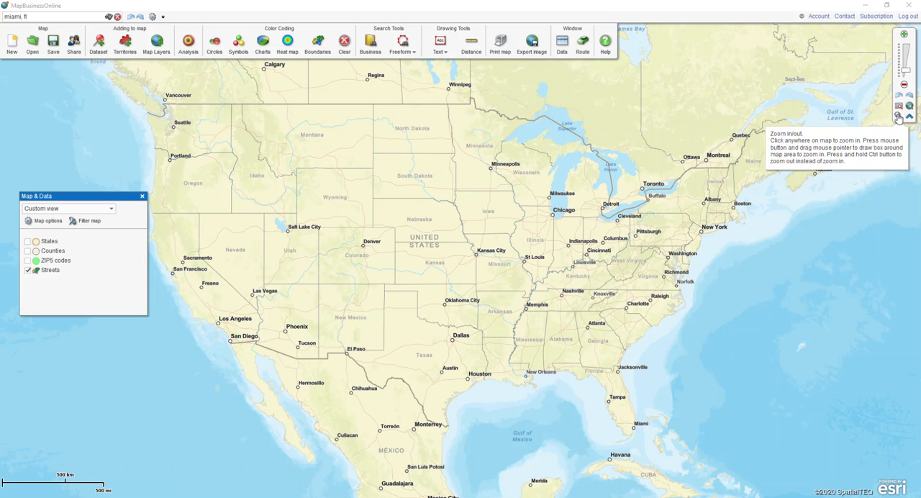
Zoom the map in on the Seattle area and turn on the ZIP5 codes layer
left_click_drag(141, 97, 208, 169)
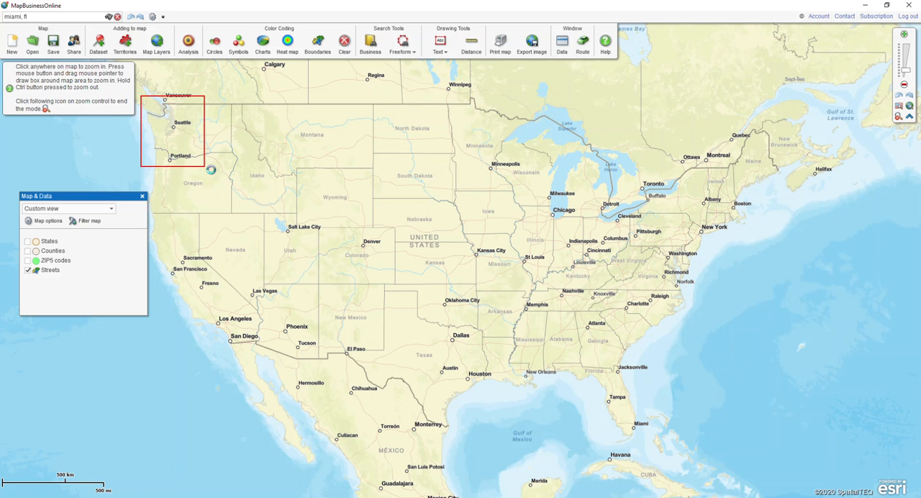
left_click_drag(371, 187, 499, 278)
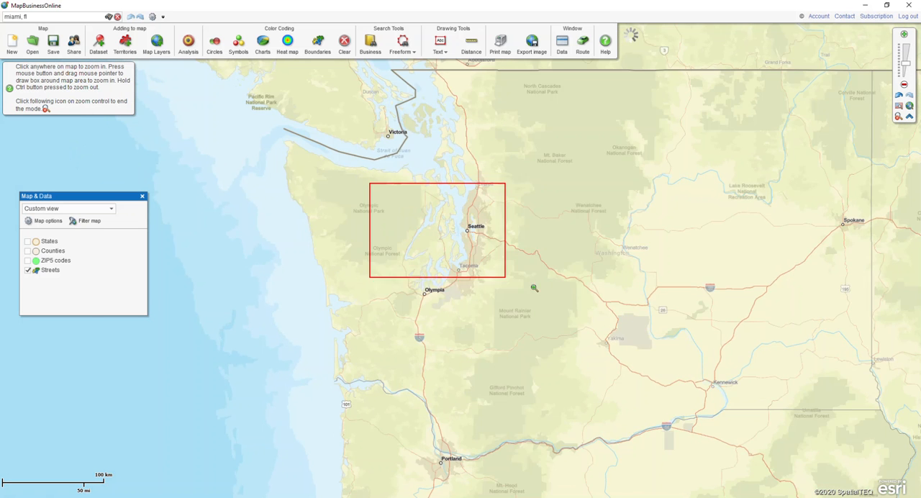
left_click_drag(312, 106, 757, 367)
left_click_drag(262, 132, 658, 410)
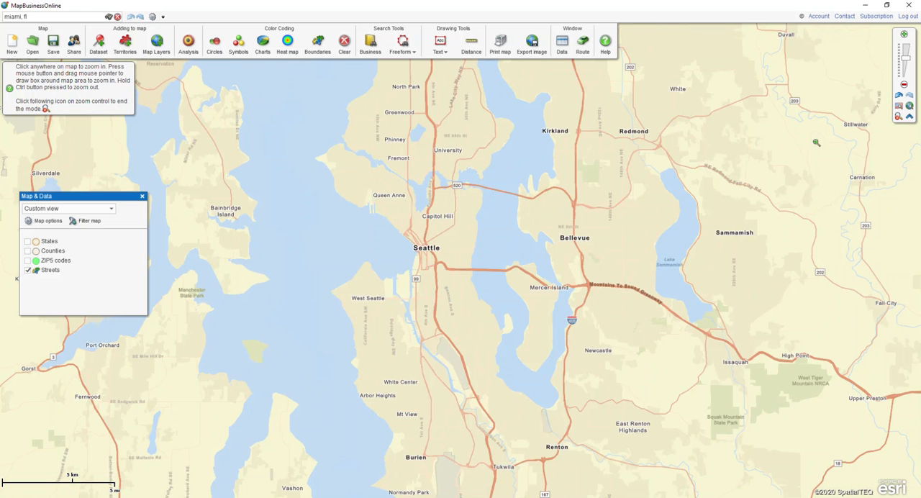
left_click(898, 116)
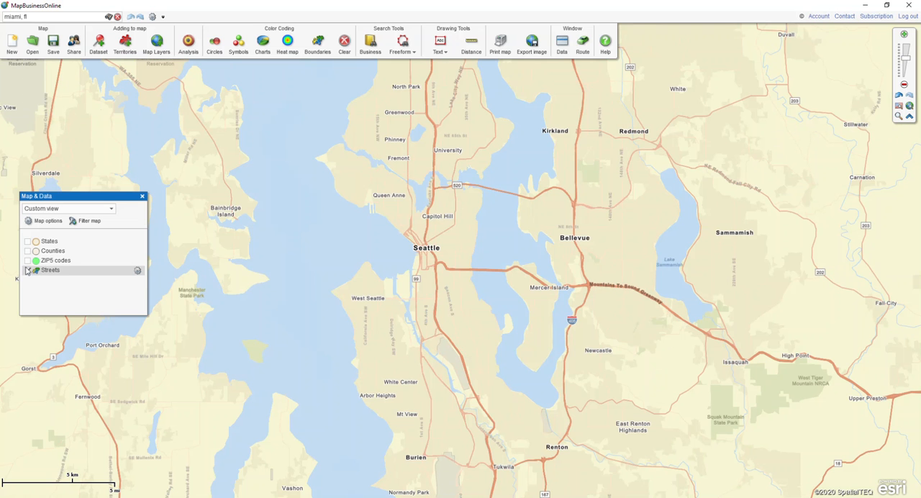
left_click(27, 261)
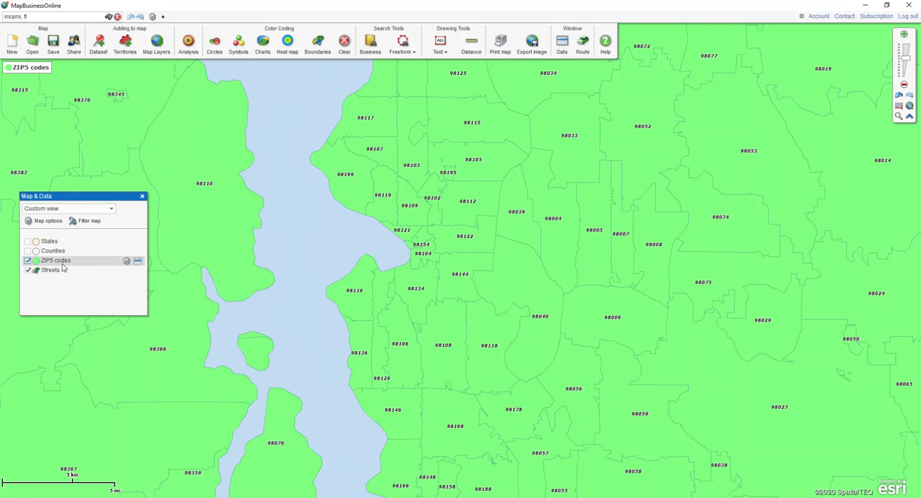
Set the fill transparency of the ZIP5 codes layer to 60%
left_click(126, 262)
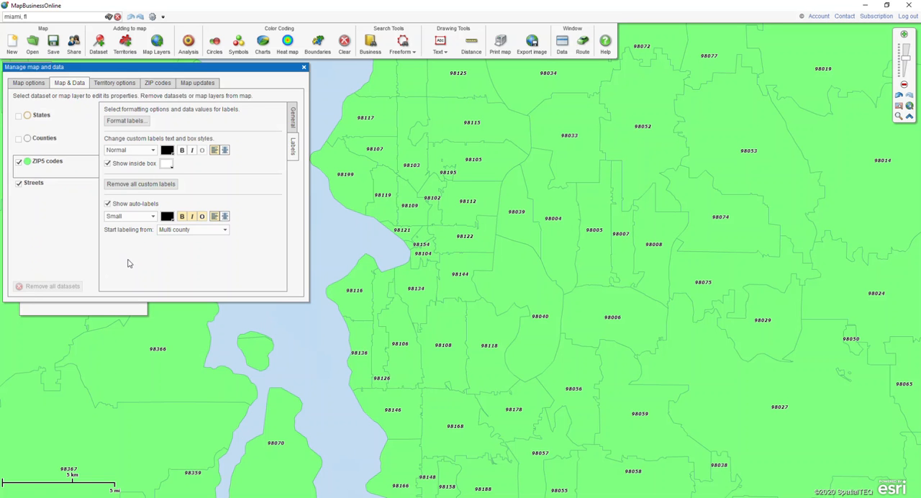
left_click(293, 124)
left_click_drag(149, 141, 170, 143)
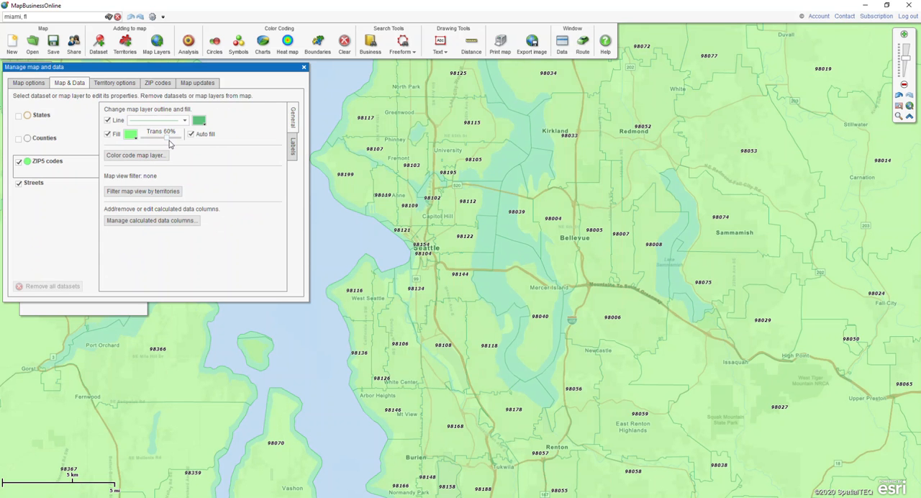
Open the auto-label formatting for the ZIP5 codes layer and enable data line #1
left_click(292, 155)
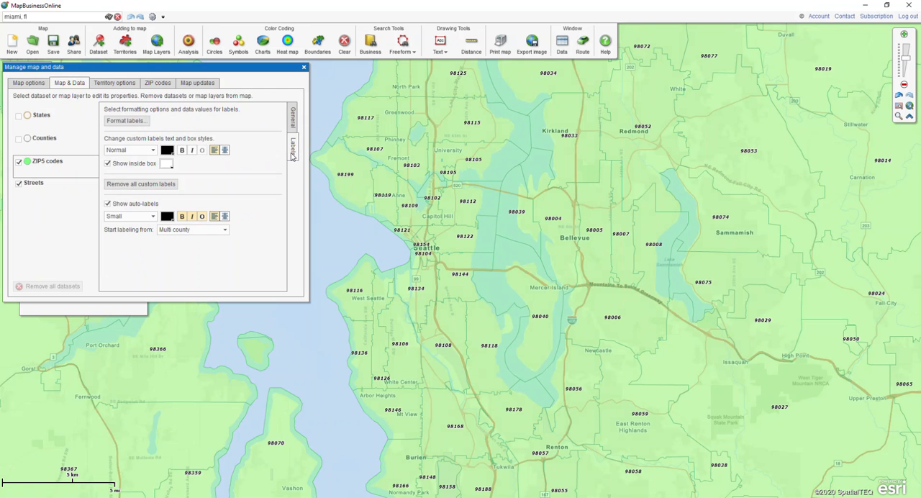
left_click(142, 124)
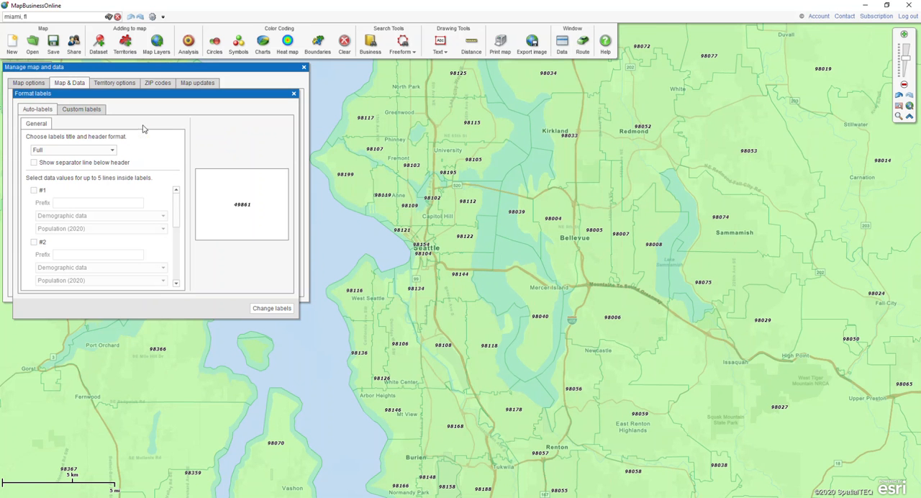
left_click(38, 110)
mouse_move(176, 203)
left_mouse_down()
mouse_move(171, 253)
mouse_move(171, 200)
left_mouse_up()
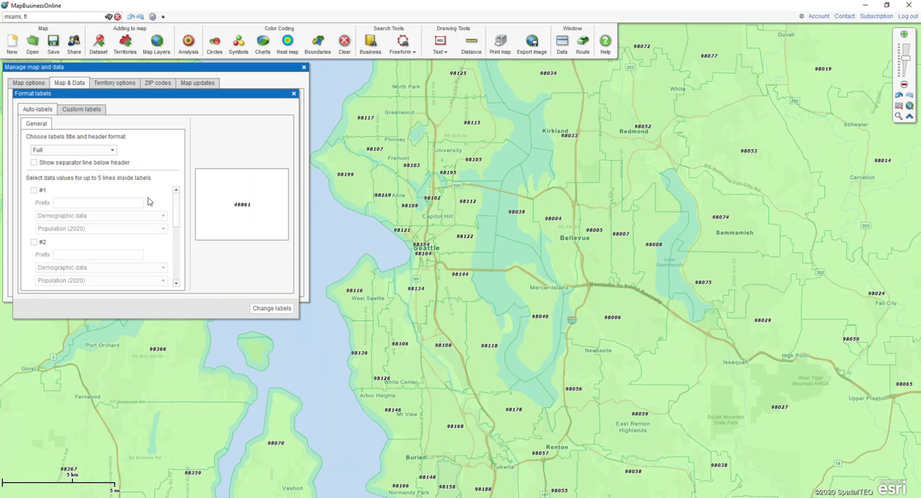
left_click(34, 192)
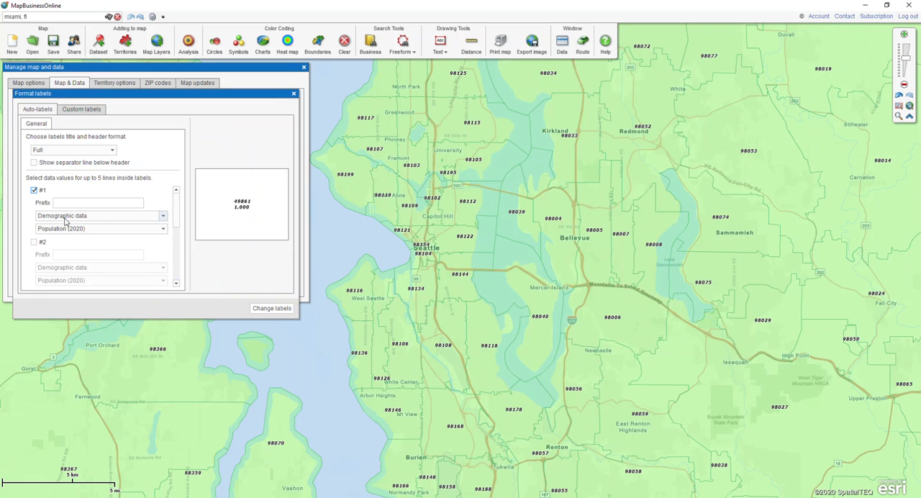
Choose Population (2018) as the demographic value for label line #1 and apply the label changes
left_click(154, 228)
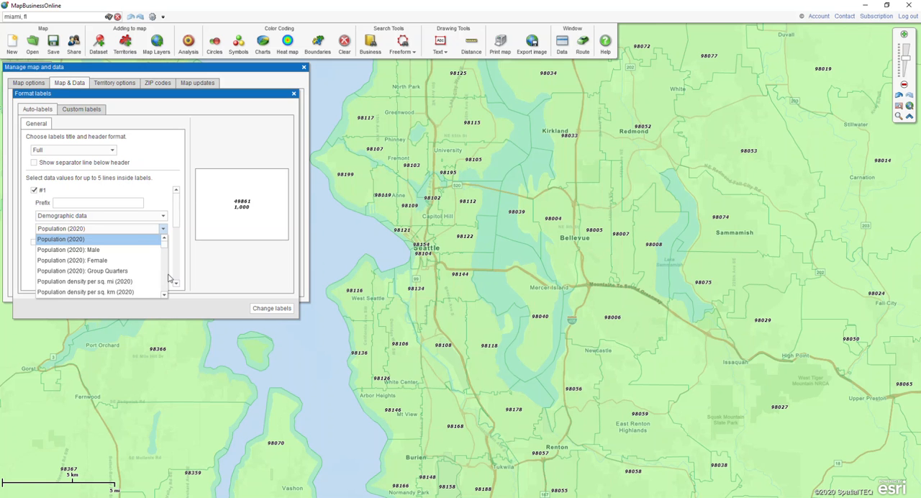
scroll(166, 279, "down", 15)
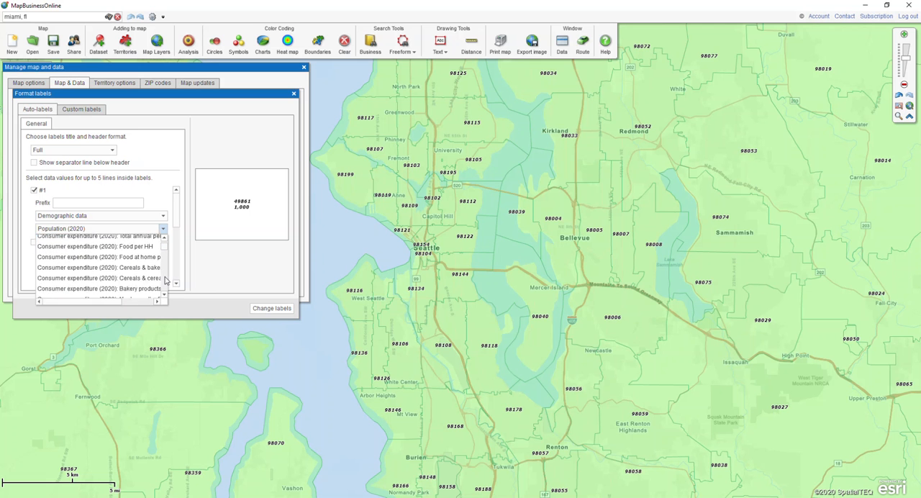
scroll(165, 279, "up", 15)
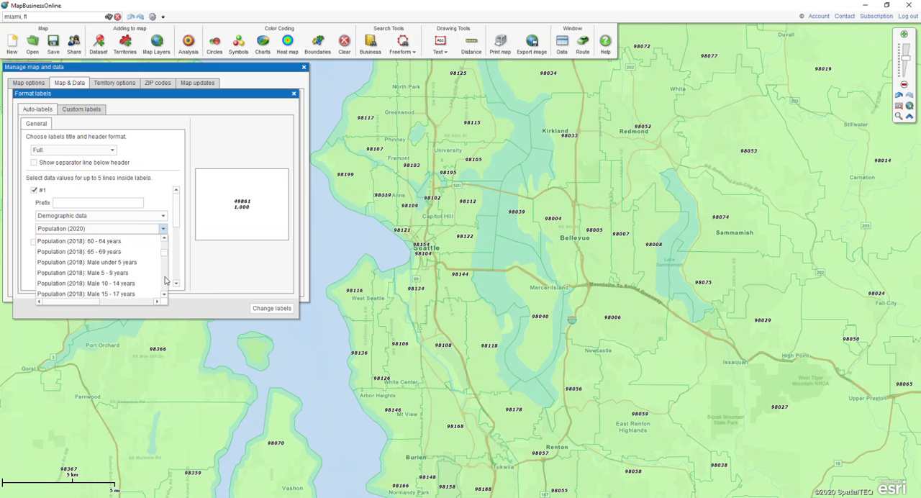
scroll(165, 280, "down", 3)
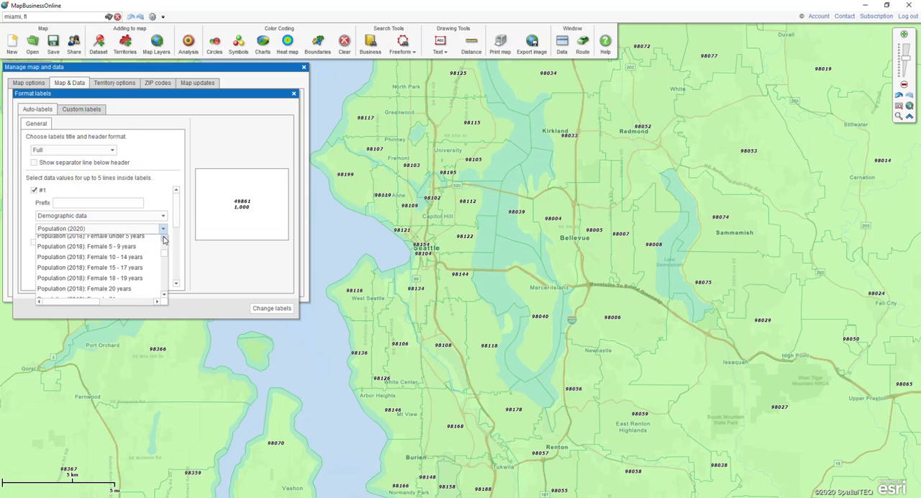
scroll(163, 239, "up", 6)
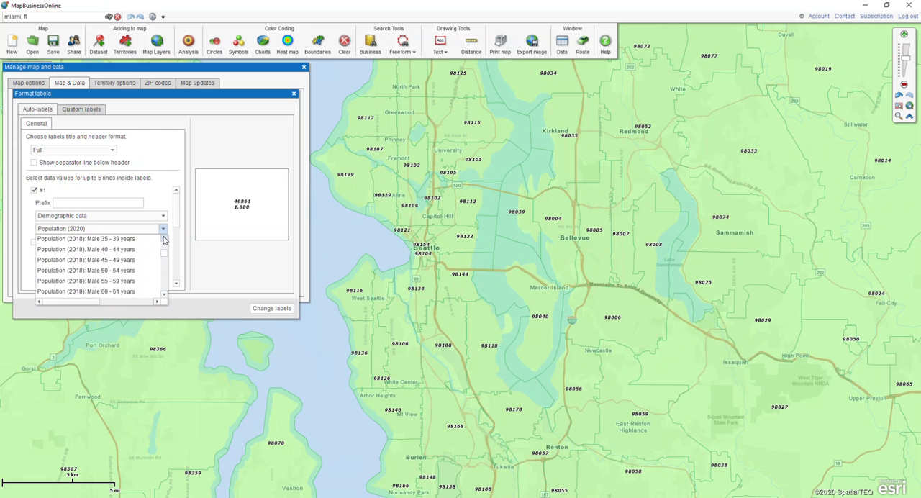
scroll(163, 240, "down", 5)
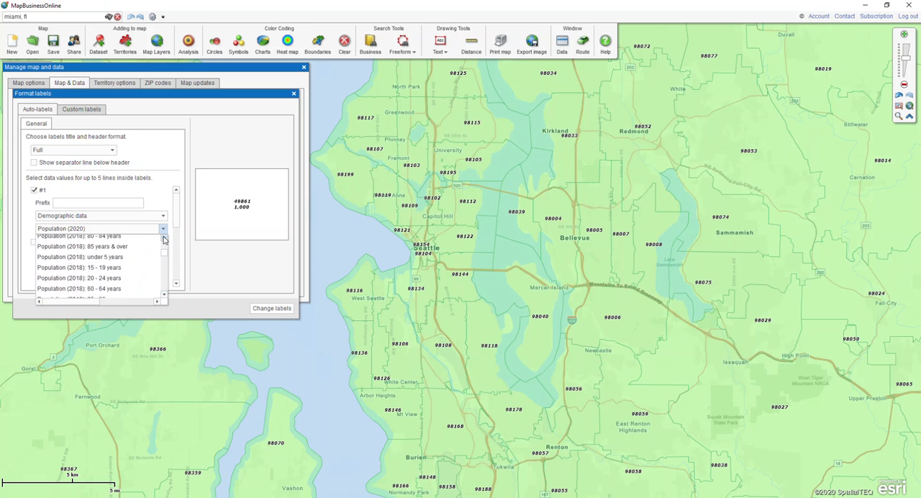
scroll(163, 239, "up", 6)
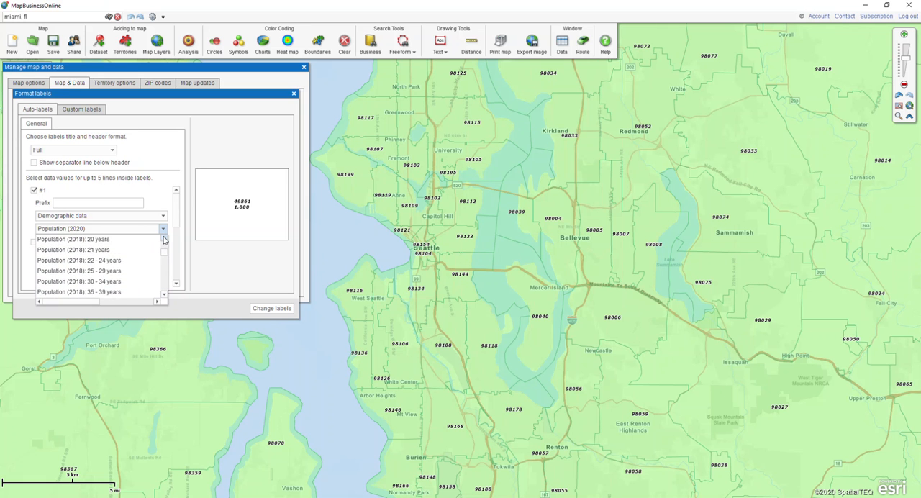
scroll(163, 239, "up", 3)
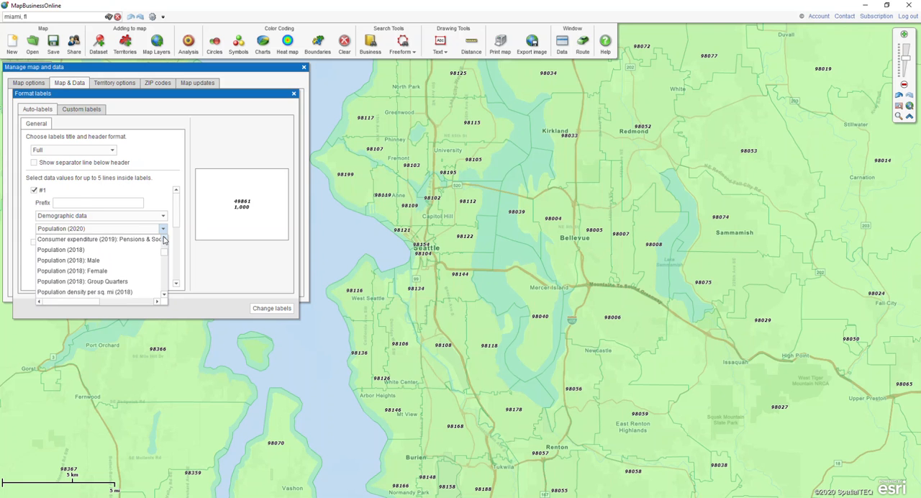
left_click(72, 250)
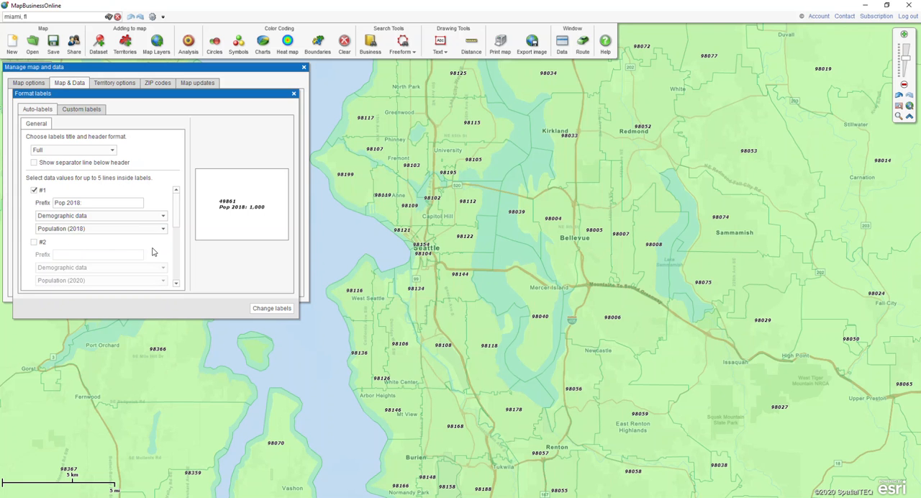
left_click(265, 308)
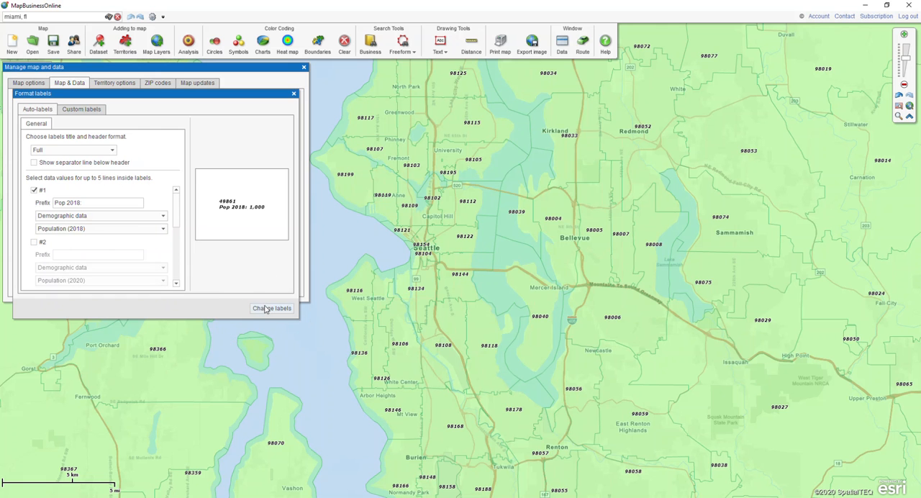
left_click(264, 308)
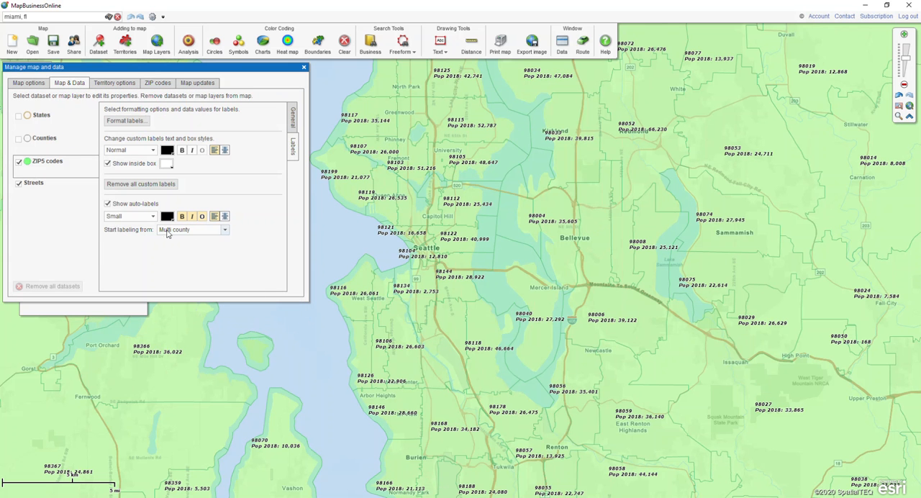
Set the ZIP5 auto-label text size to Normal and close the map and data settings
left_click(143, 219)
left_click(152, 218)
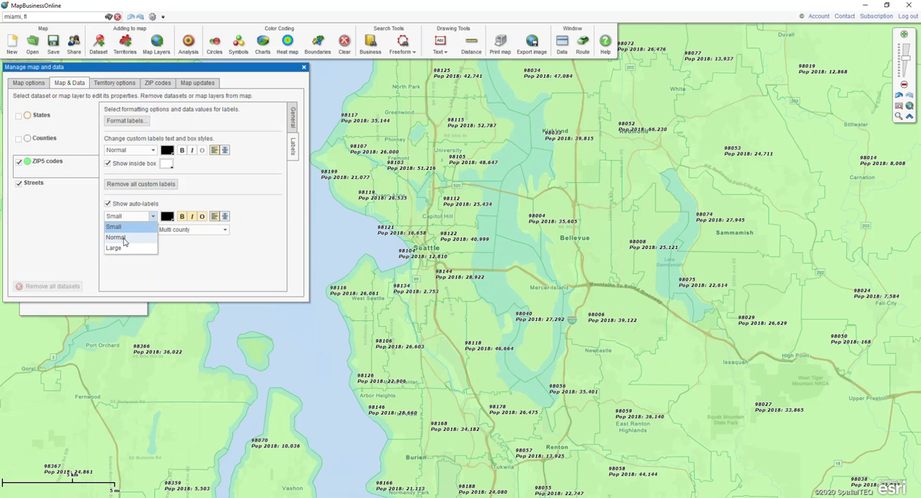
left_click(123, 238)
left_click(123, 239)
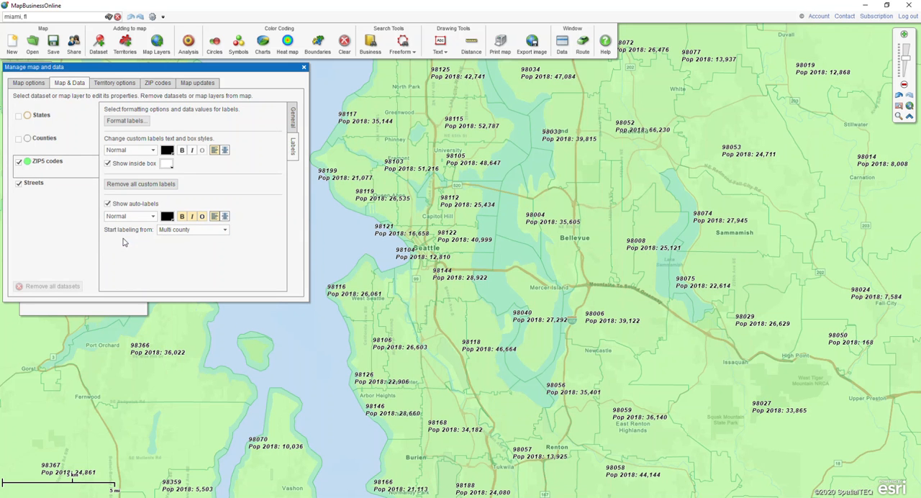
left_click(304, 68)
Select the adjoining north Seattle ZIP codes together, including 98125, 98117, 98115, 98105, 98103, 98199, 98119 and 98112
left_click(373, 127)
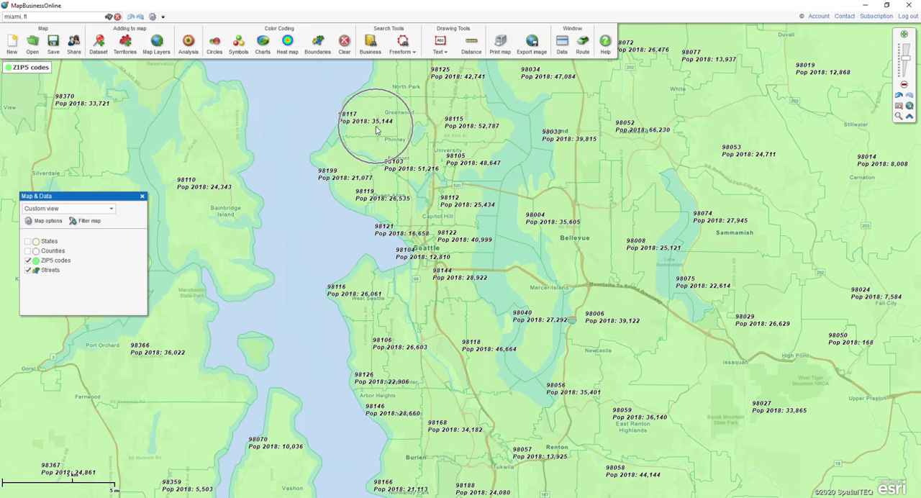
left_click(478, 128)
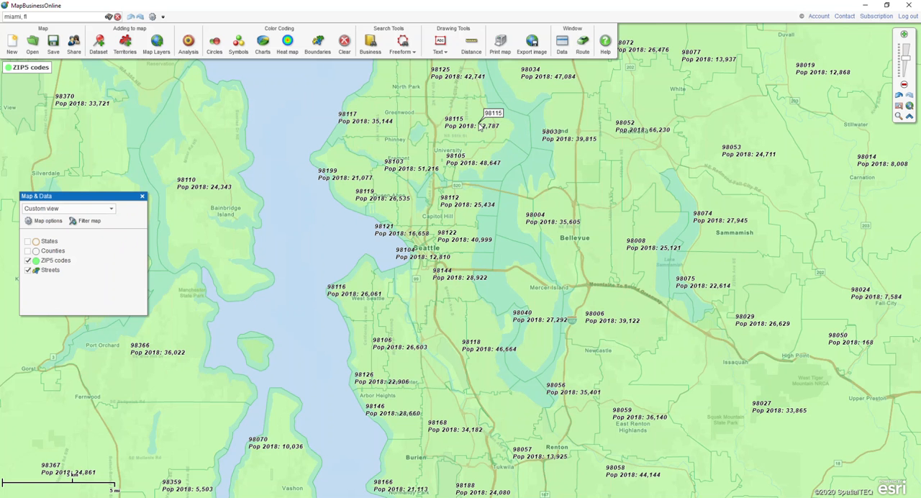
left_click(444, 88)
left_click(402, 87)
left_click(373, 120, "ctrl")
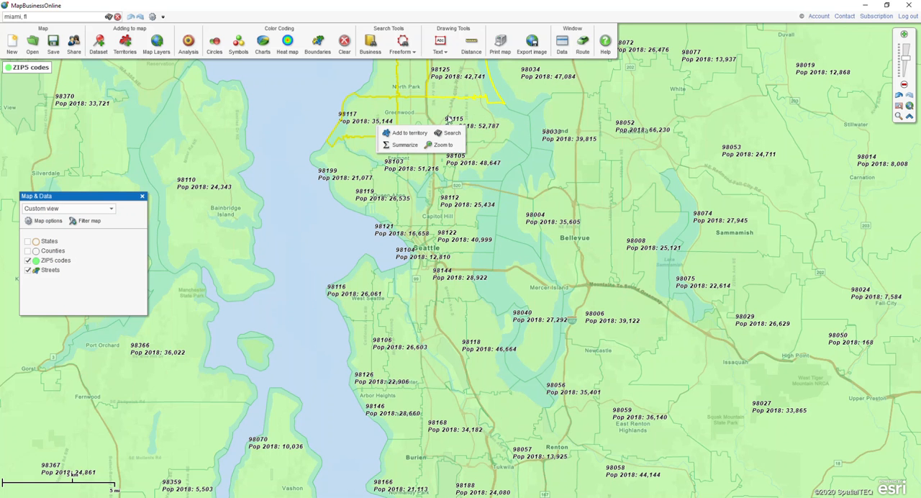
left_click(475, 118, "ctrl")
left_click(469, 156, "ctrl")
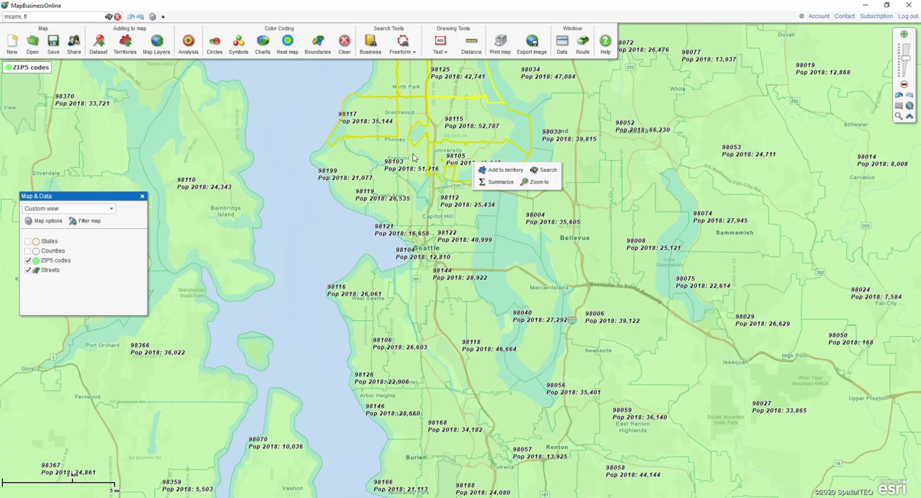
left_click(415, 158, "ctrl")
left_click(352, 180, "ctrl")
left_click(382, 181, "ctrl")
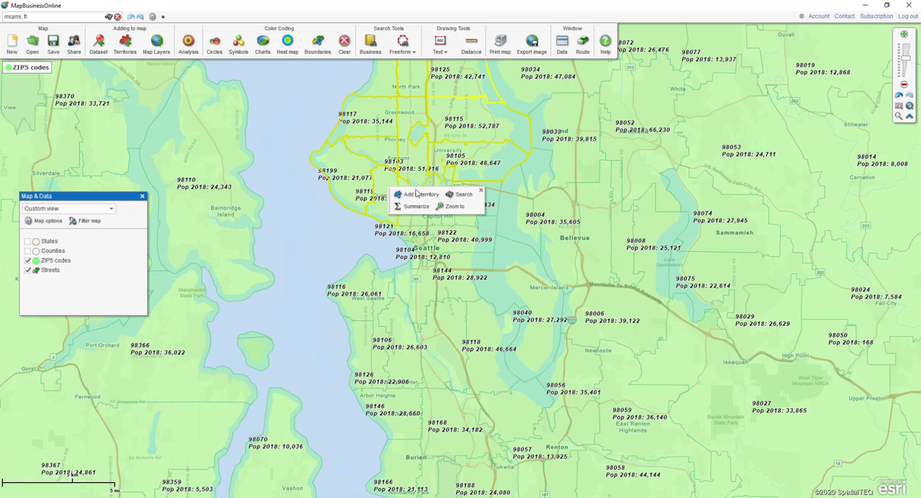
left_click(472, 229, "ctrl")
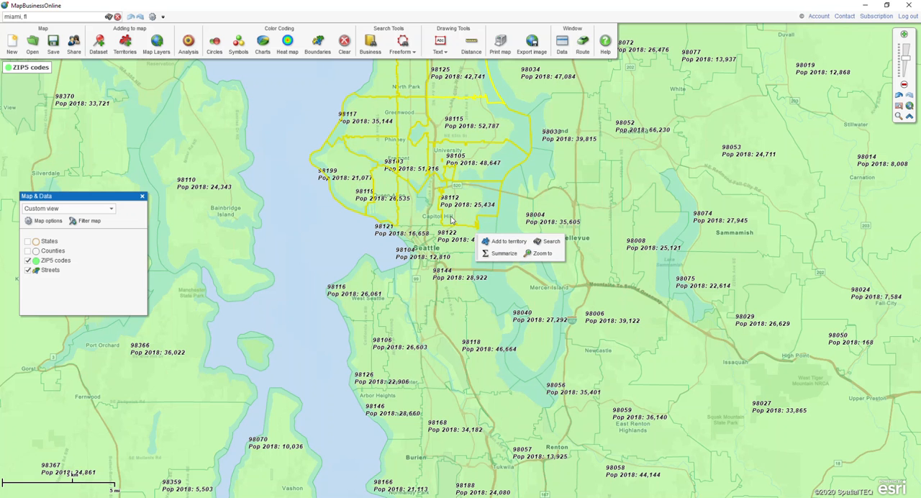
left_click(420, 217, "ctrl")
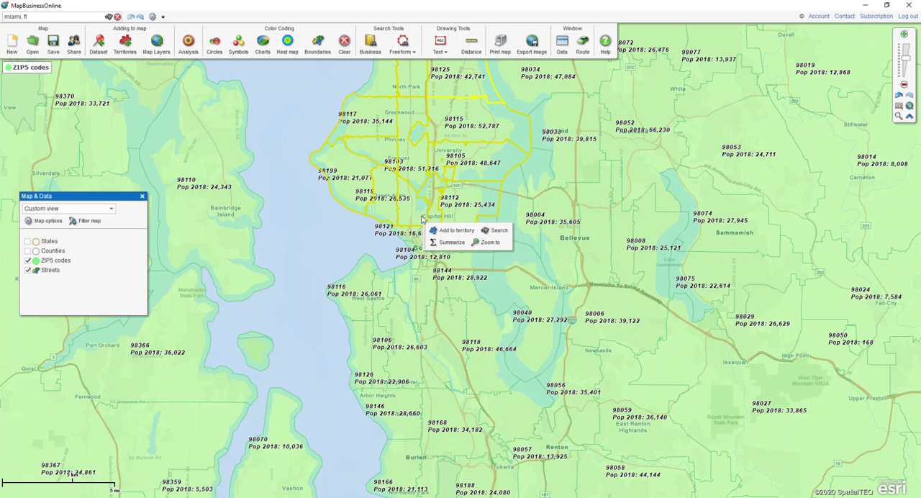
Create a new territory named "Seattle 1" from the selected ZIP codes and clear the selection
left_click(446, 232)
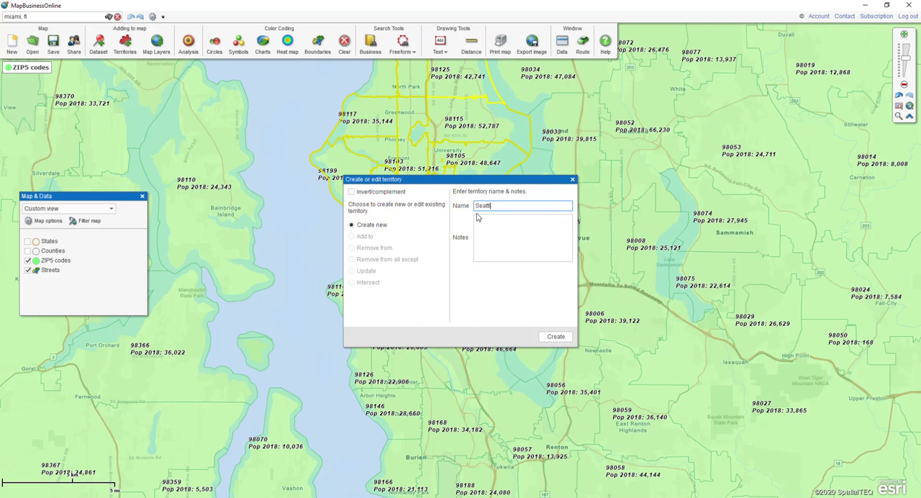
left_click(561, 340)
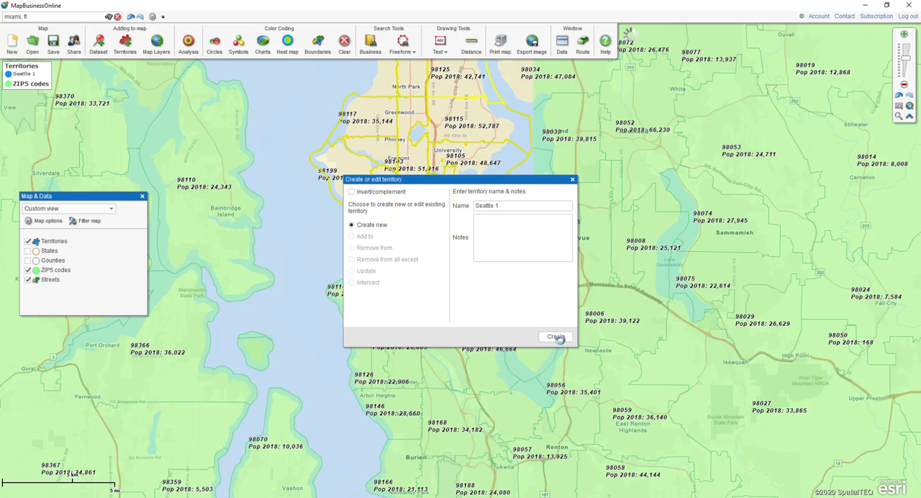
left_click(805, 295)
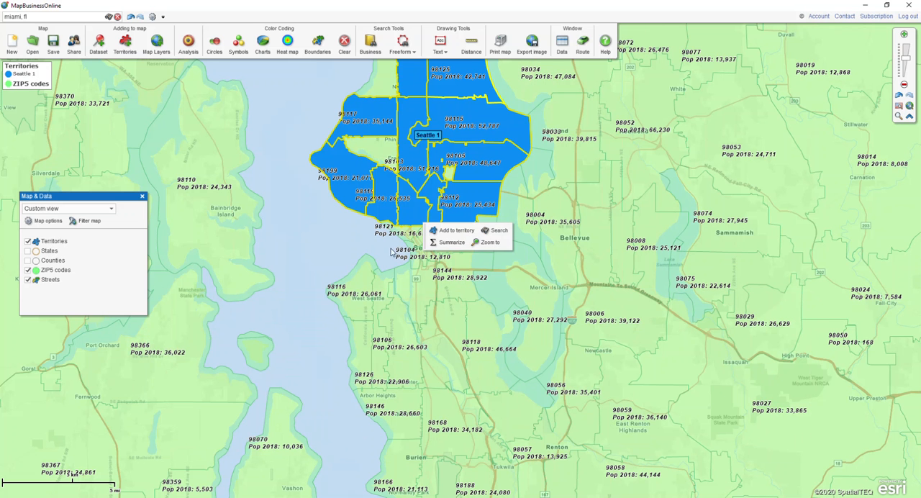
Add the uncovered ZIP codes 98195, 98107 and 98177 to the "Seattle 1" territory and close the data window
mouse_move(451, 177)
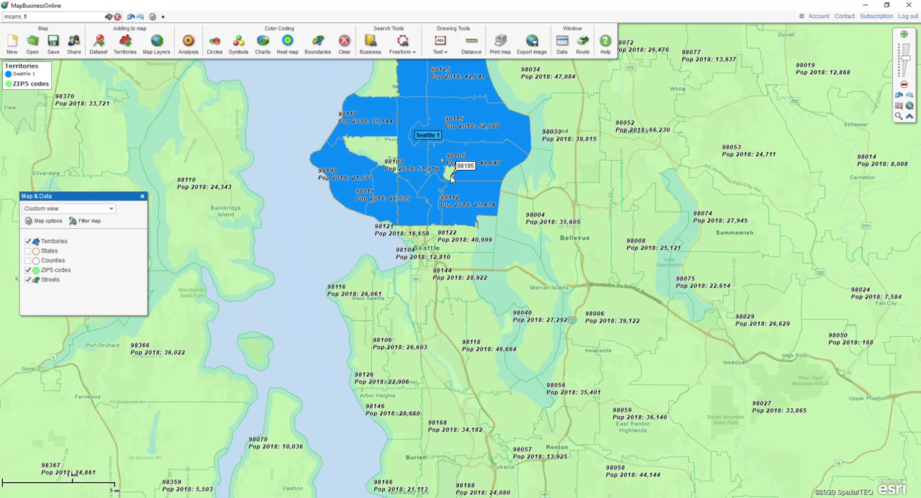
left_click(451, 177)
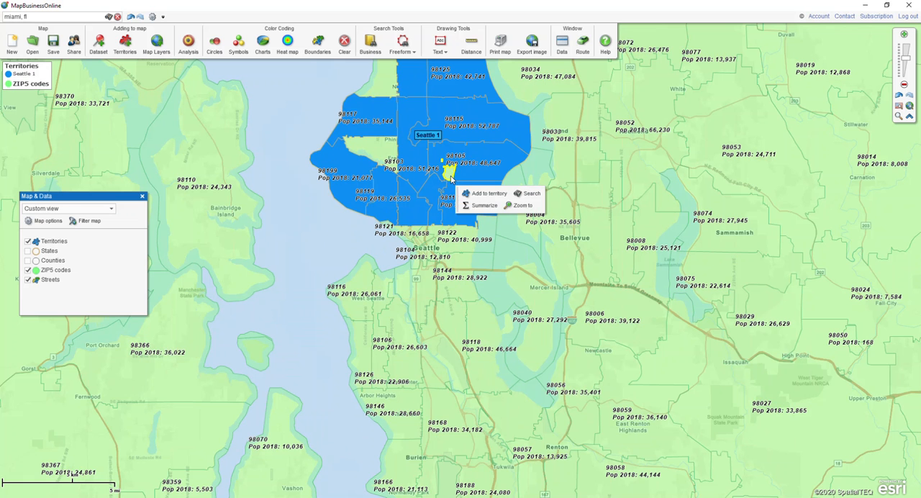
left_click(373, 154)
left_click(395, 90)
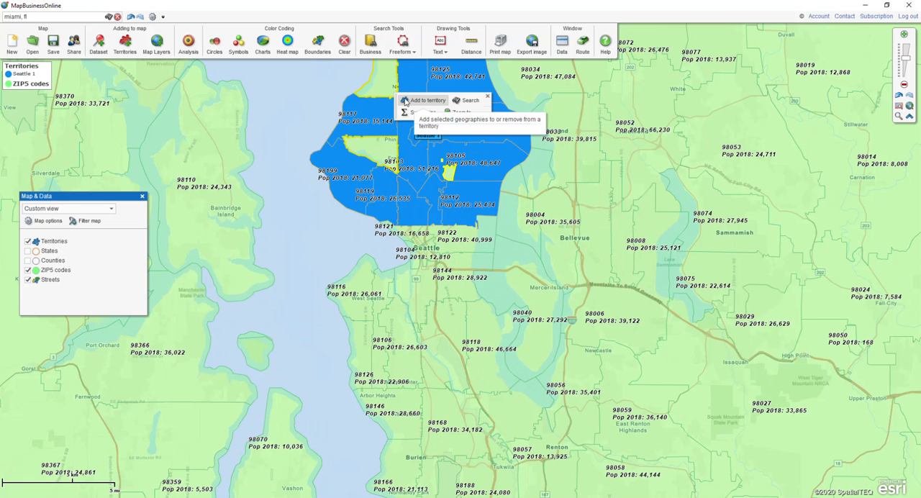
left_click(413, 102)
left_click(354, 236)
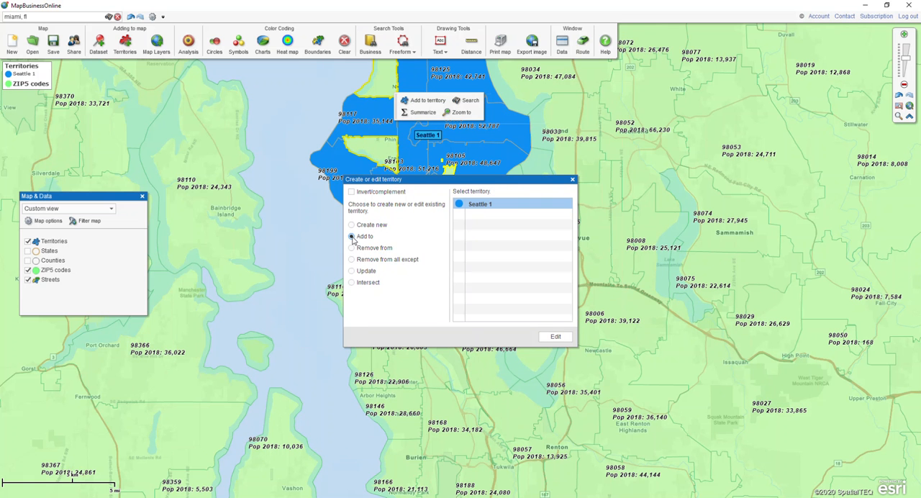
left_click(556, 337)
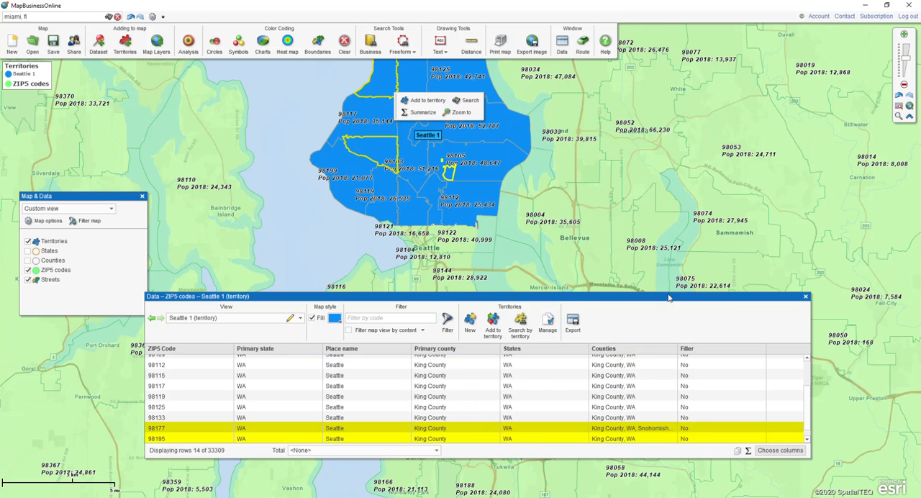
left_click(805, 296)
mouse_move(430, 139)
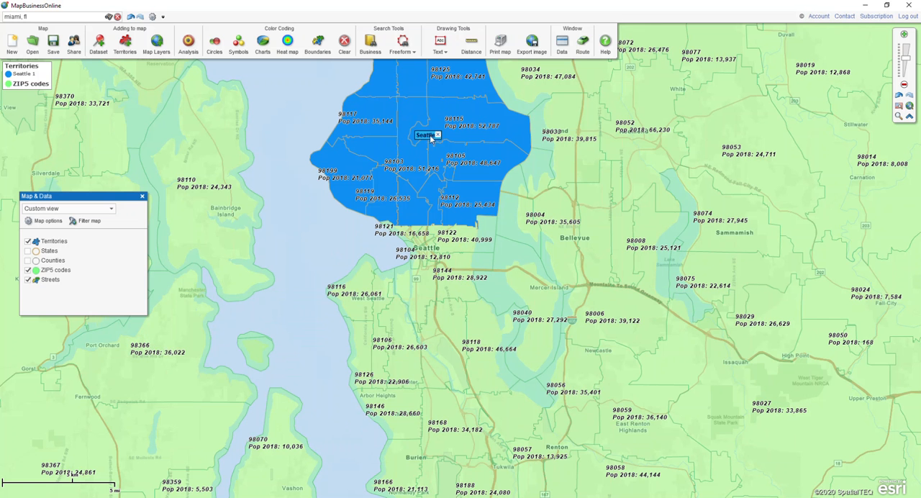
key("ctrl")
key("ctrl")
key("ctrl")
key("ctrl")
key("ctrl")
key("ctrl")
key("ctrl")
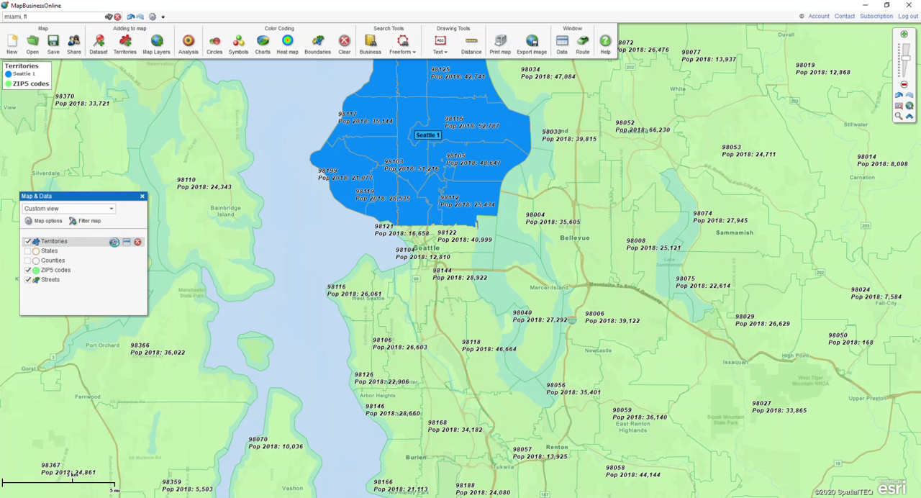
Change the box color of the Territories layer's custom labels to white
left_click(114, 241)
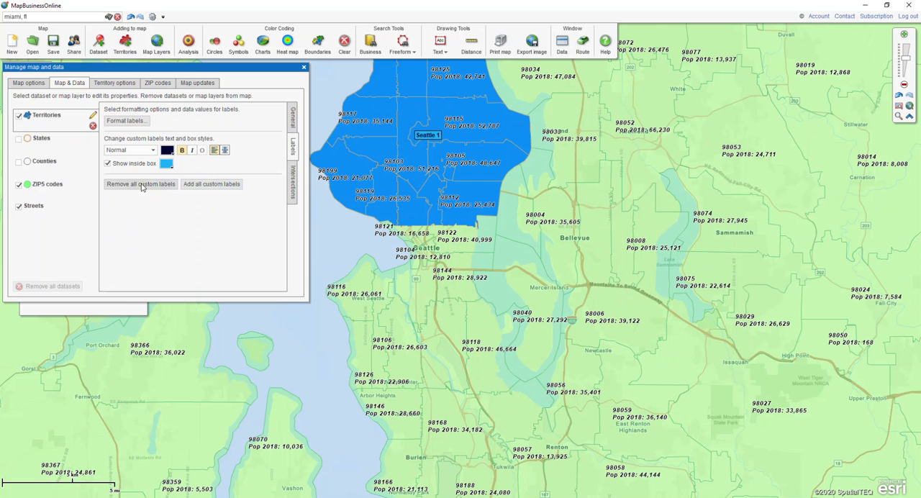
key("ctrl")
left_click(167, 165)
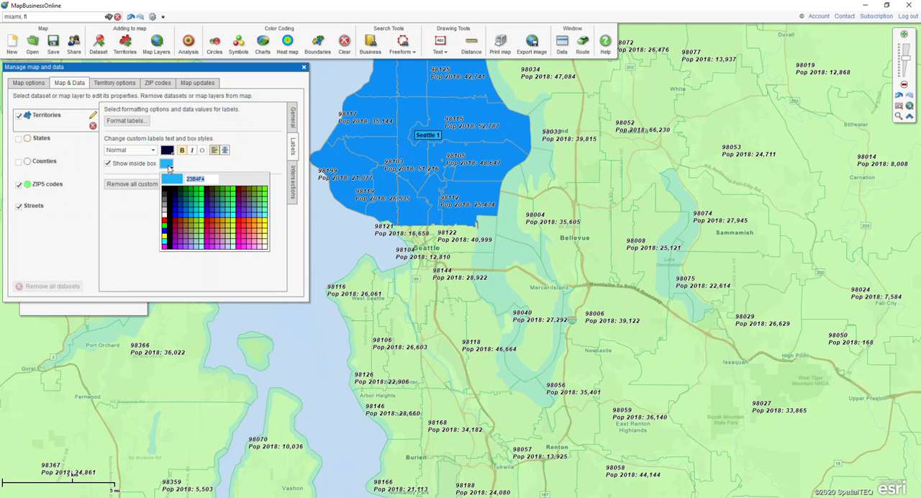
left_click(165, 219)
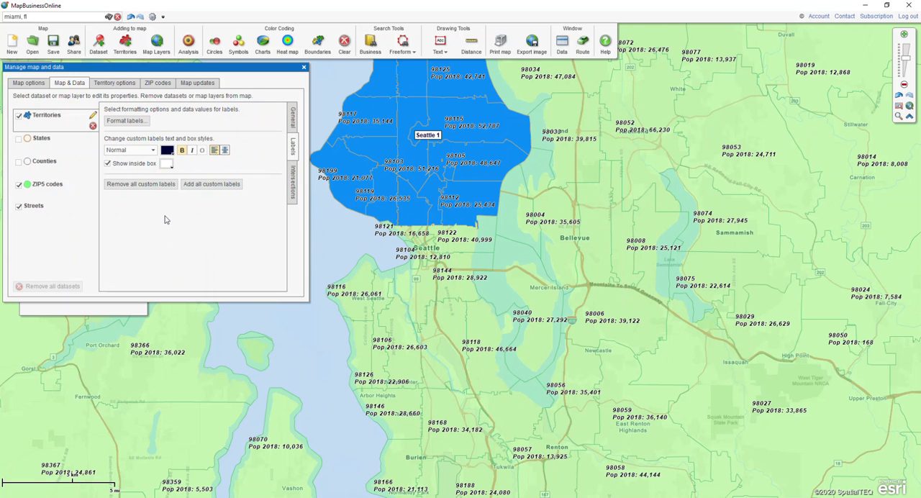
key("ctrl")
Enable line #1 in the territory label format and choose Population (2018) as its demographic value
left_click(126, 120)
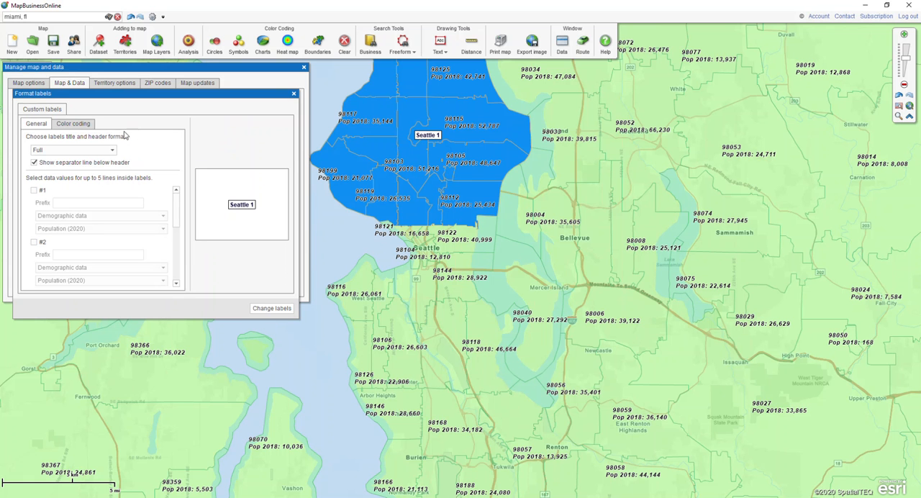
left_click(33, 190)
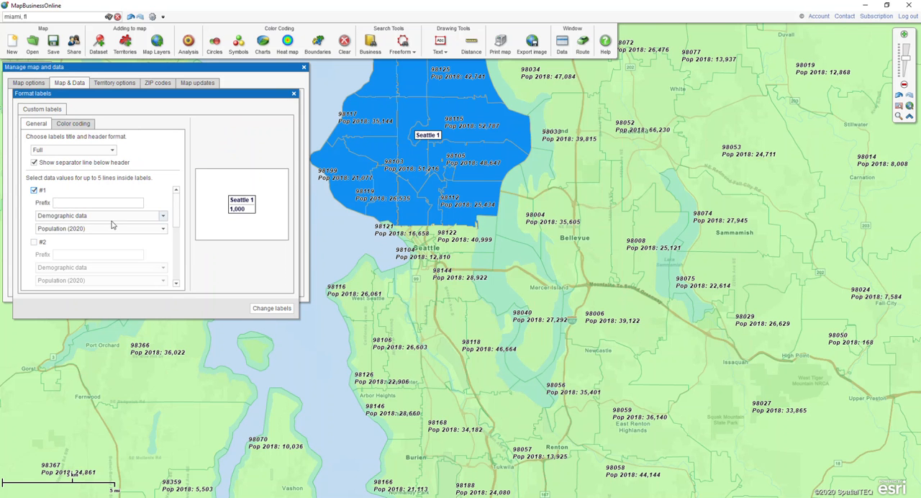
left_click(163, 228)
left_click_drag(165, 248, 165, 253)
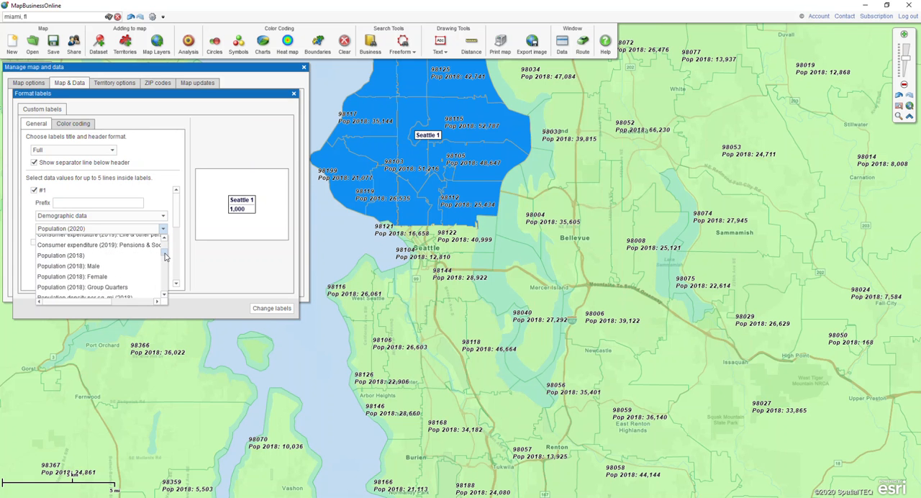
left_click(92, 255)
Set the label line #1 prefix to "Pop 2018:", apply the label changes and close the map and data settings
left_click(86, 203)
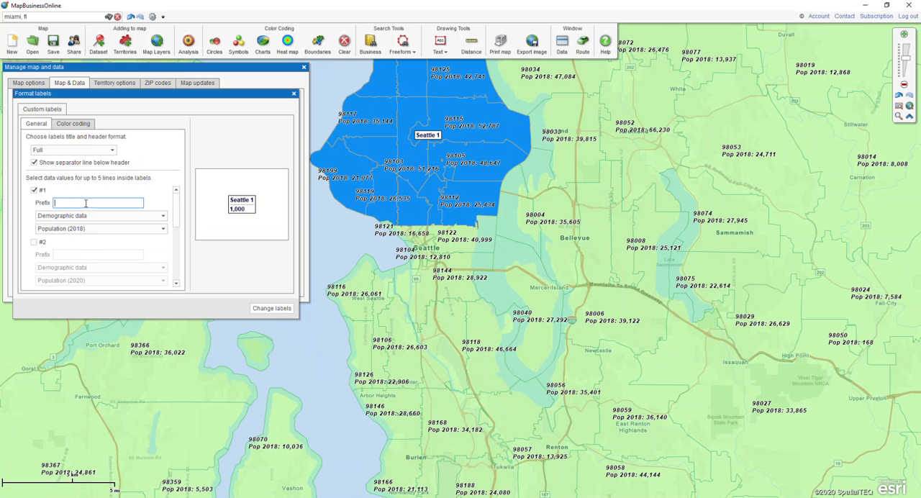
type("Pop ")
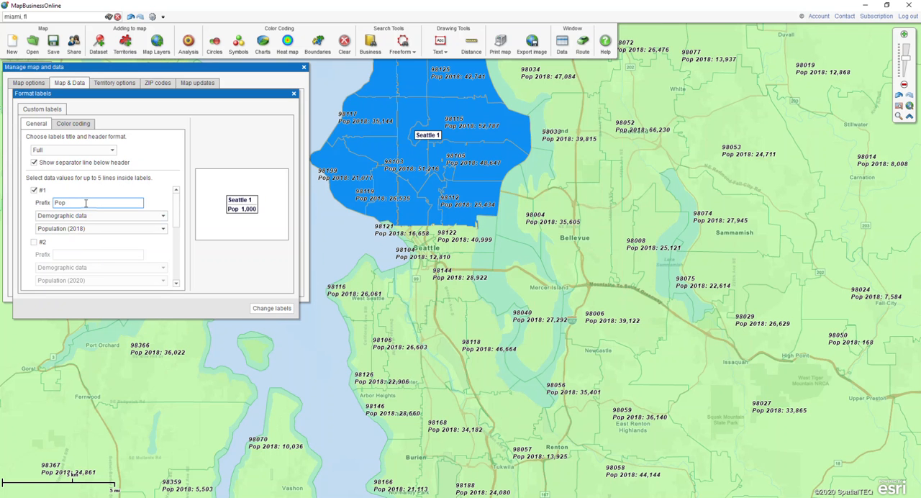
type("2018:")
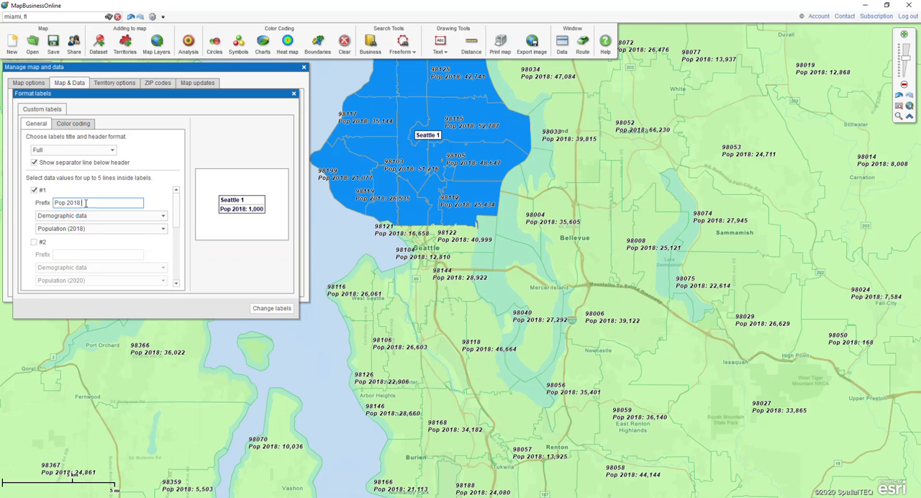
key("ctrl")
key("ctrl")
left_click(257, 309)
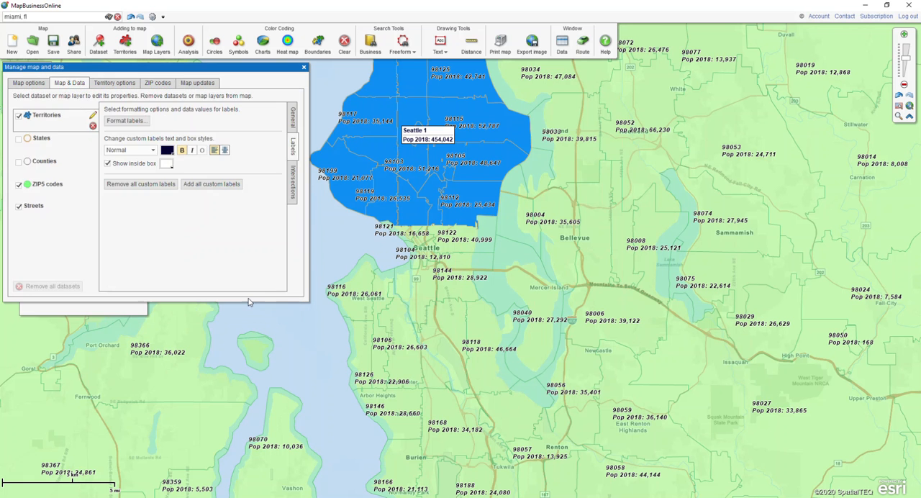
left_click(303, 67)
Select ZIP codes 98177 and 98133 at the territory's north end and remove them from "Seattle 1"
left_click_drag(309, 80, 312, 151)
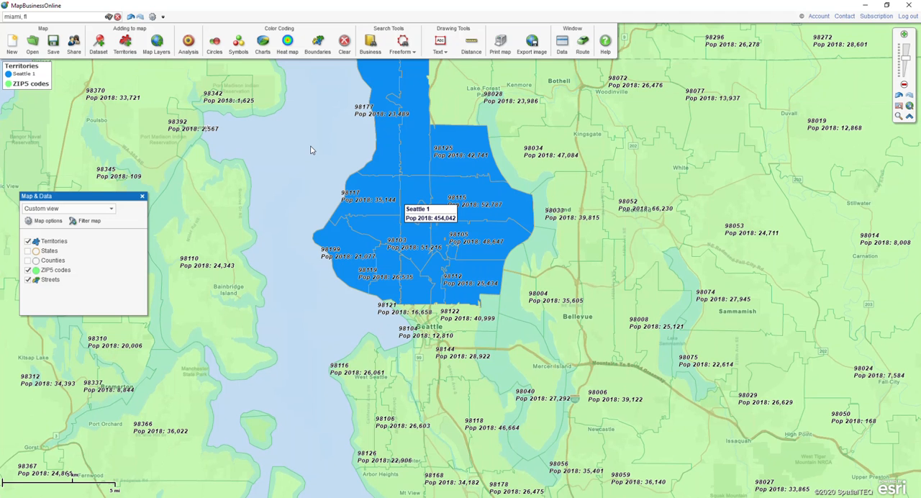
left_click(379, 139)
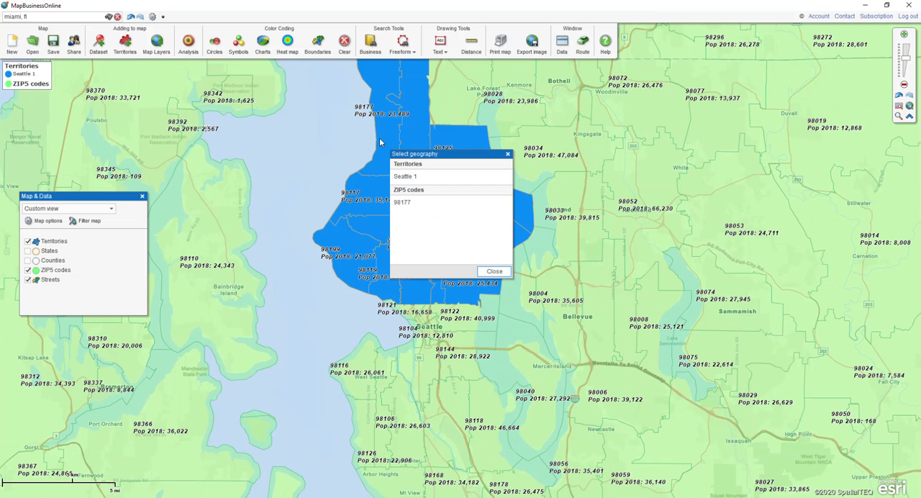
left_click(407, 205)
left_click(489, 271)
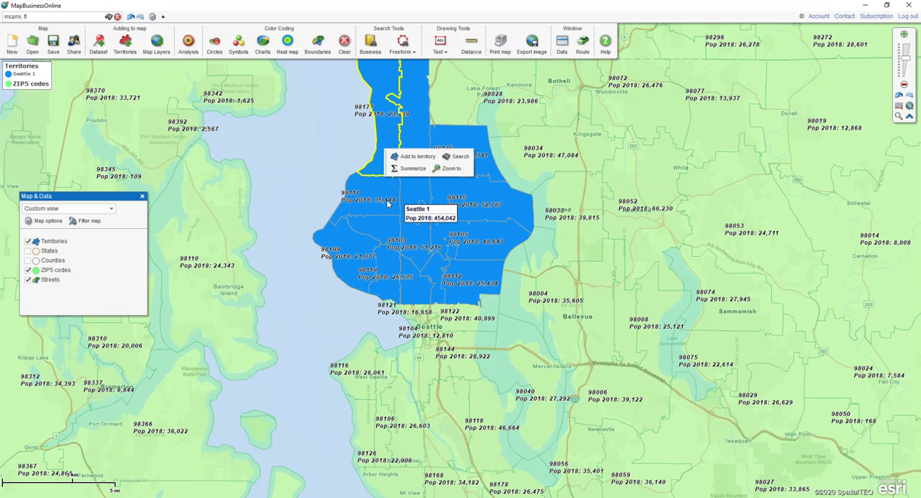
left_click(422, 132)
left_click(445, 150)
left_click(554, 337)
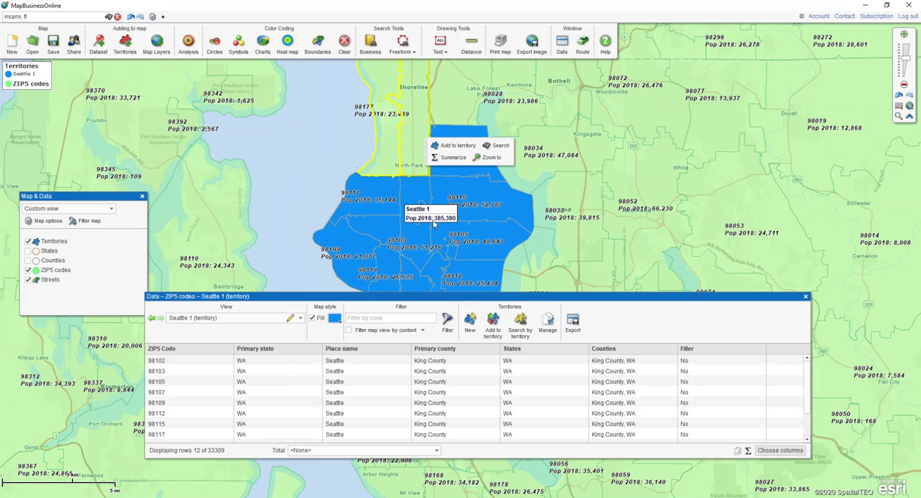
Add only ZIP code 98133 back to the "Seattle 1" territory and close the data window
left_click(433, 224)
left_click(406, 148)
left_click(426, 167)
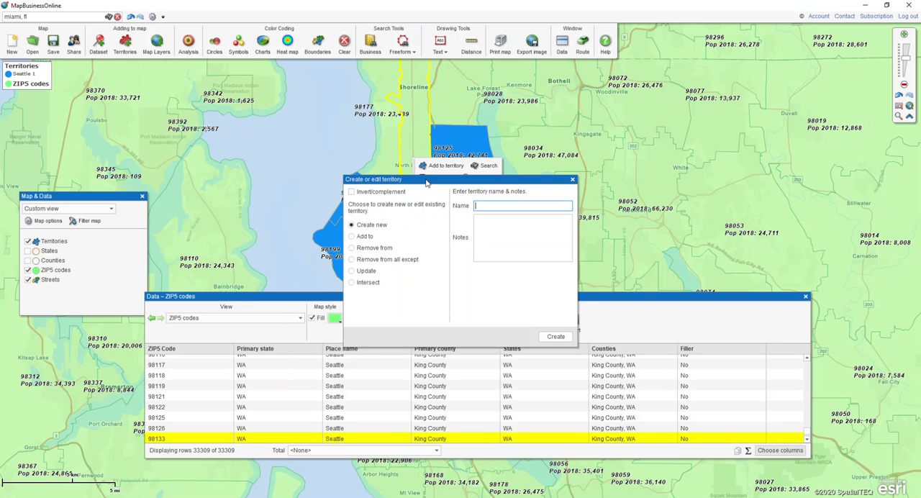
left_click(353, 238)
left_click(555, 342)
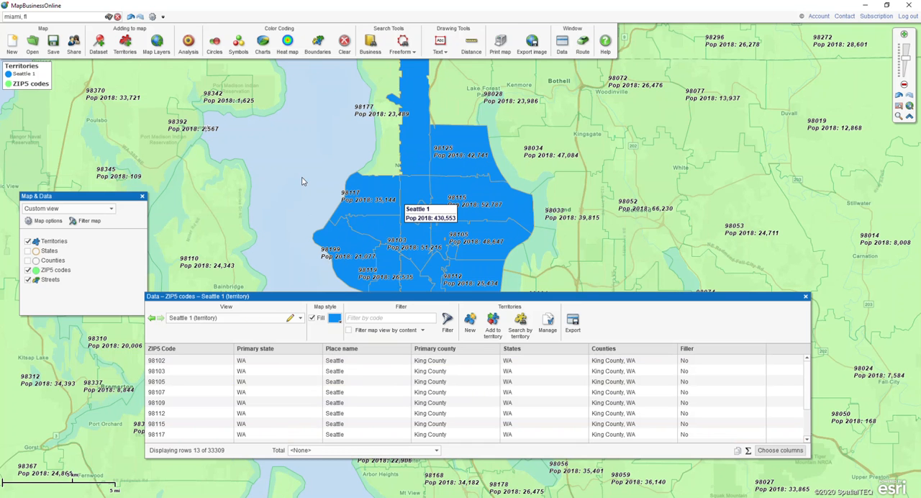
left_click(805, 295)
mouse_move(362, 230)
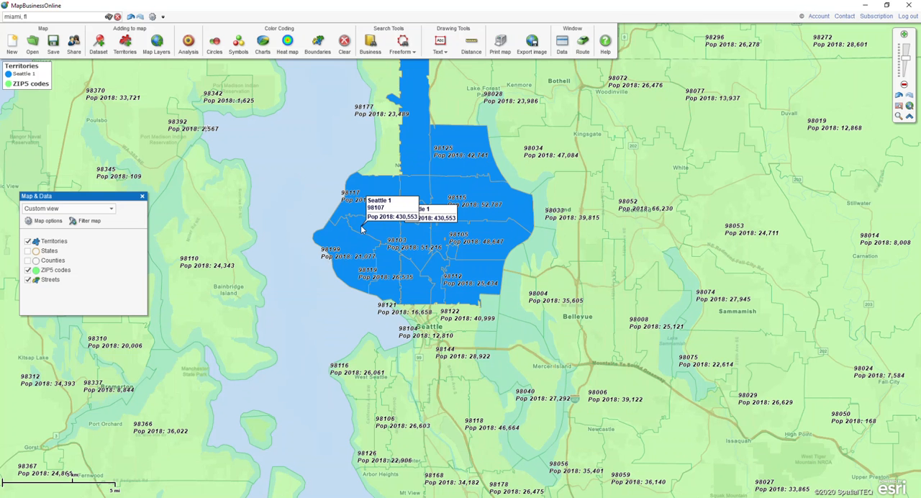
left_click(361, 227)
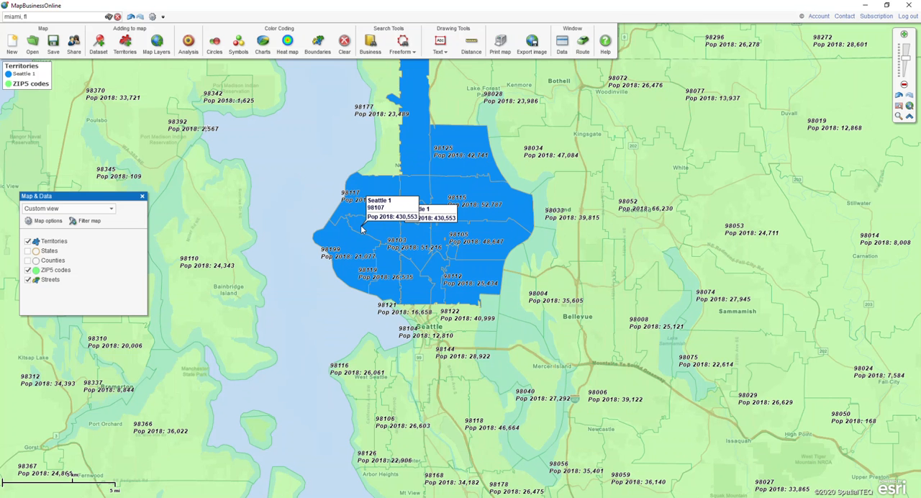
Set the Territories layer's fill transparency to 50% and close the map and data settings
left_click(115, 242)
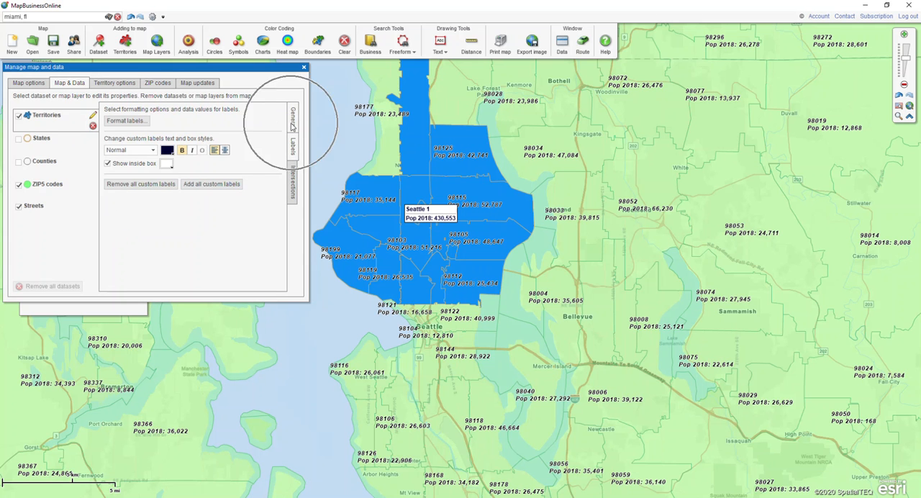
left_click(292, 117)
left_click_drag(131, 150, 150, 152)
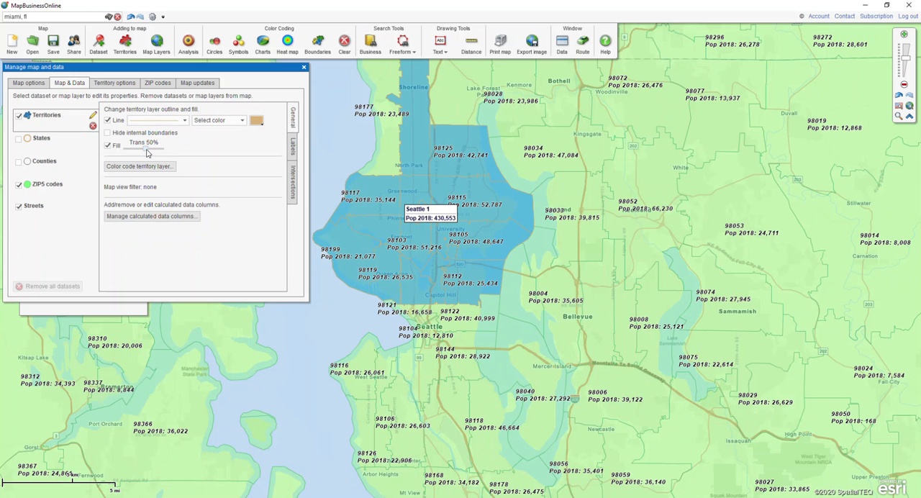
left_click(303, 67)
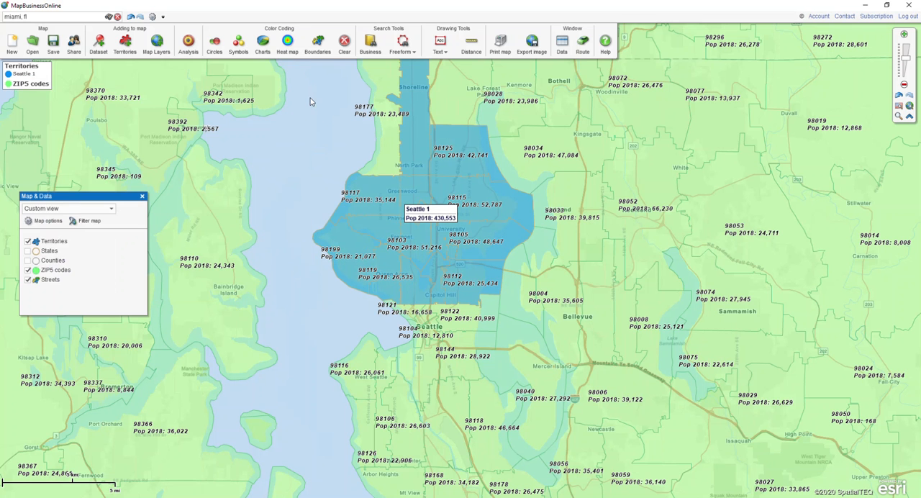
Draw a freeform search area around the central and southern Seattle ZIP codes below the "Seattle 1" territory
left_click_drag(289, 228, 272, 131)
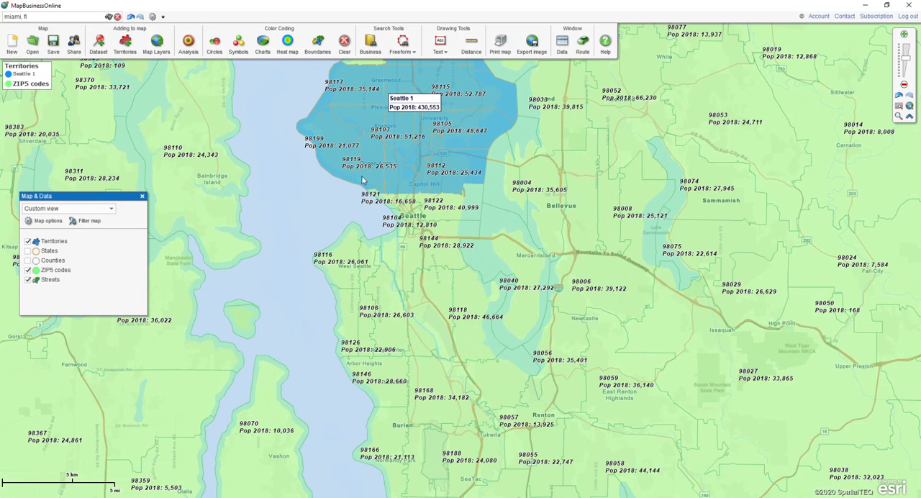
left_click(408, 54)
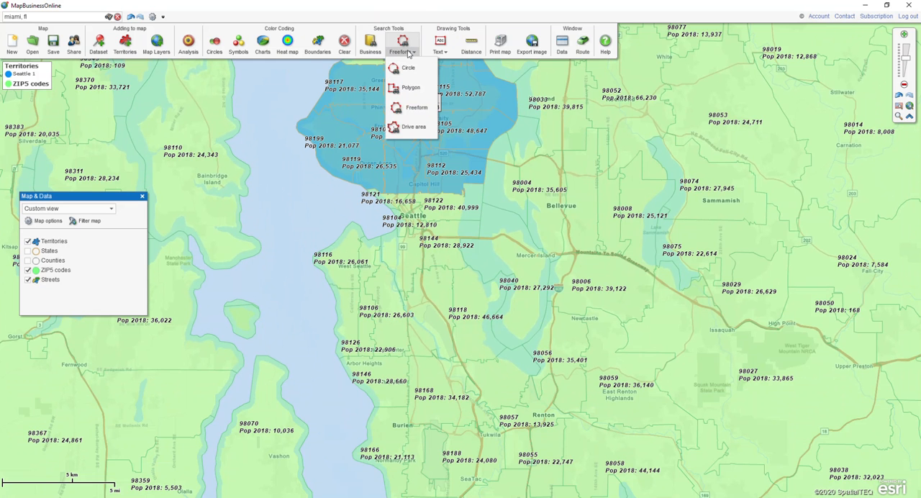
left_click(412, 108)
mouse_move(328, 211)
left_mouse_down()
mouse_move(442, 206)
mouse_move(464, 221)
mouse_move(462, 266)
mouse_move(421, 318)
mouse_move(354, 333)
mouse_move(327, 328)
mouse_move(300, 303)
mouse_move(305, 253)
mouse_move(329, 218)
left_mouse_up()
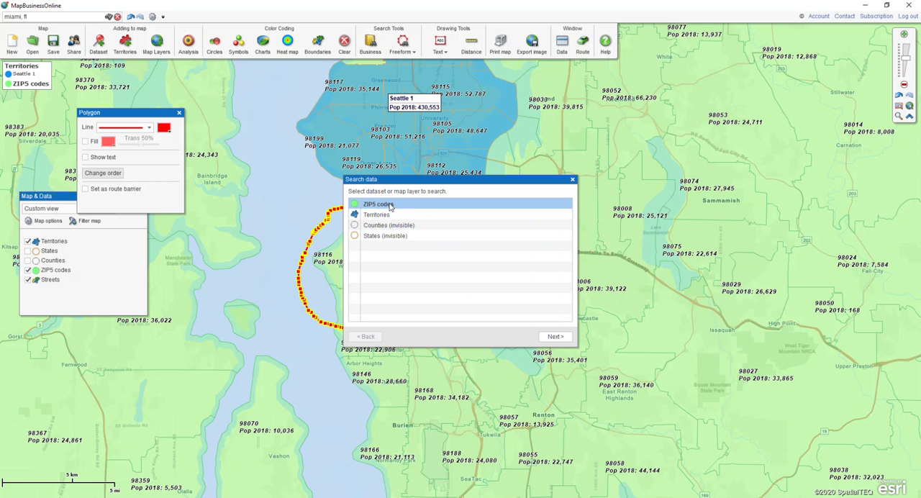
Create a new territory named "Seattle 2" from the ZIP5 codes in the drawn area, and delete the freeform outline
left_click(390, 205)
left_click(551, 338)
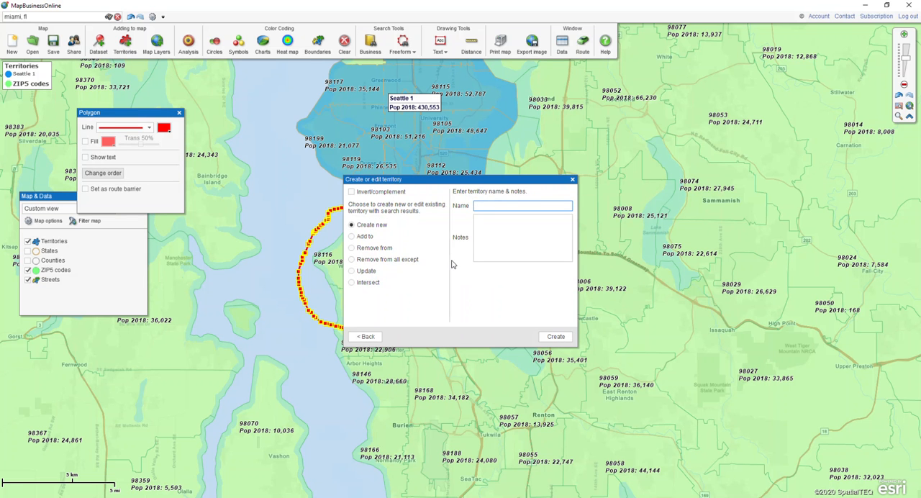
type("Seattle 2")
left_click(551, 337)
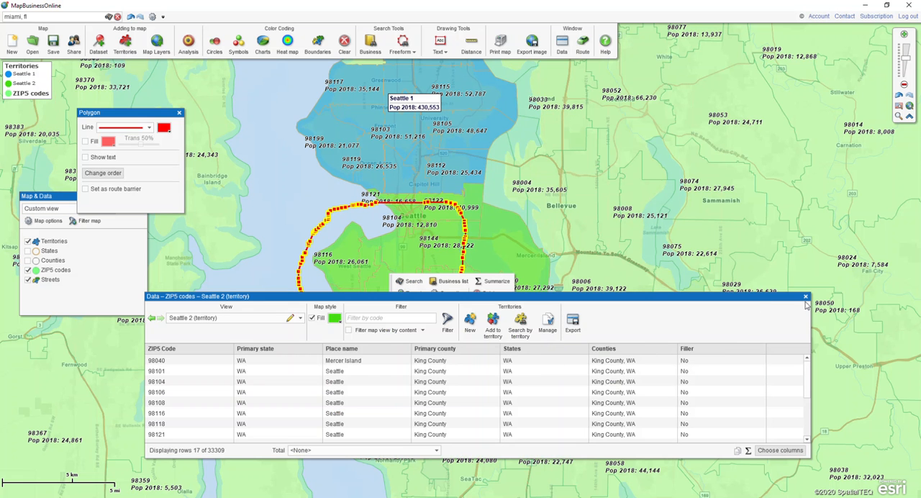
left_click(801, 301)
left_click(489, 292)
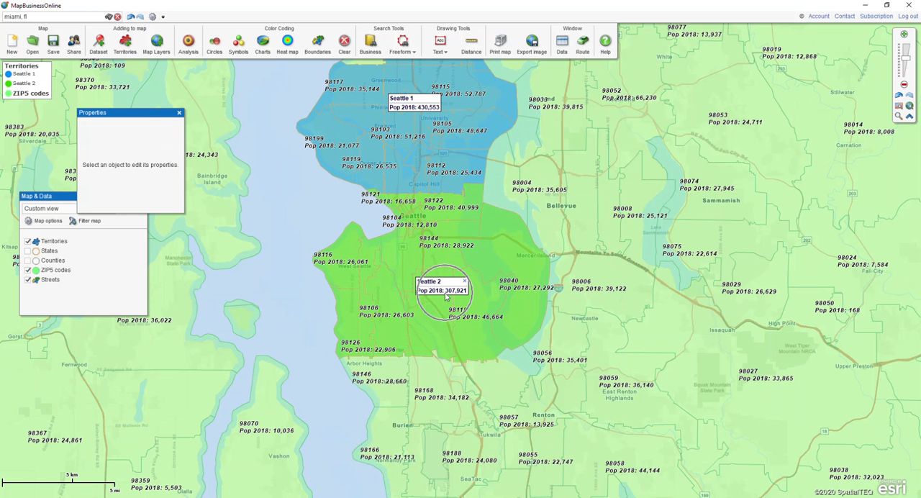
Add ZIP codes 98146 and 98168, bordering the south edge of "Seattle 2", to that territory and close the data window
left_click(385, 370)
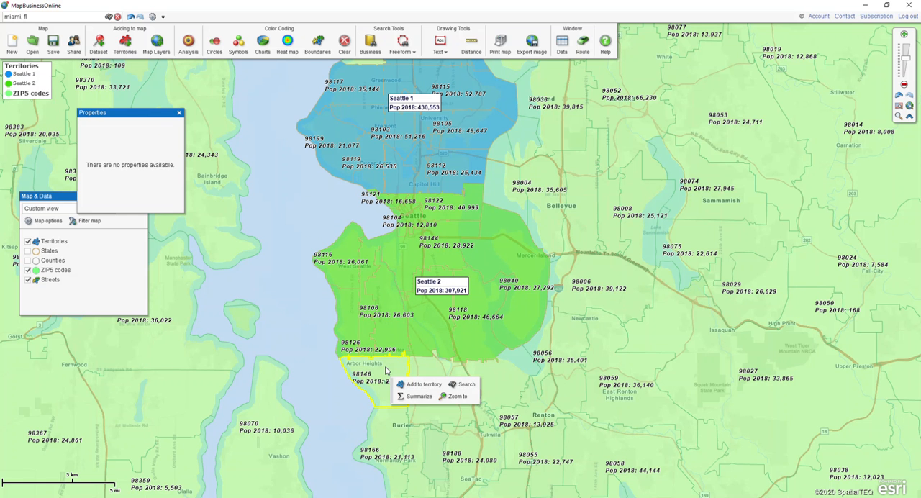
left_click(426, 370, "shift")
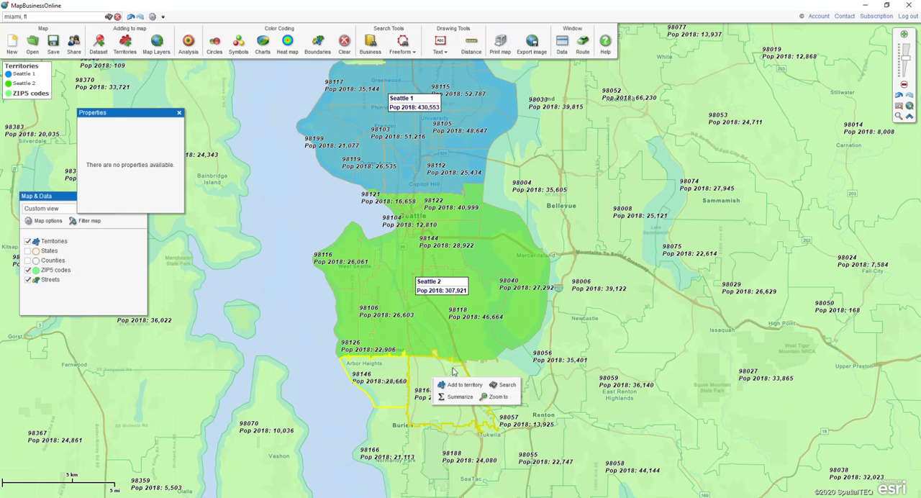
left_click(459, 385)
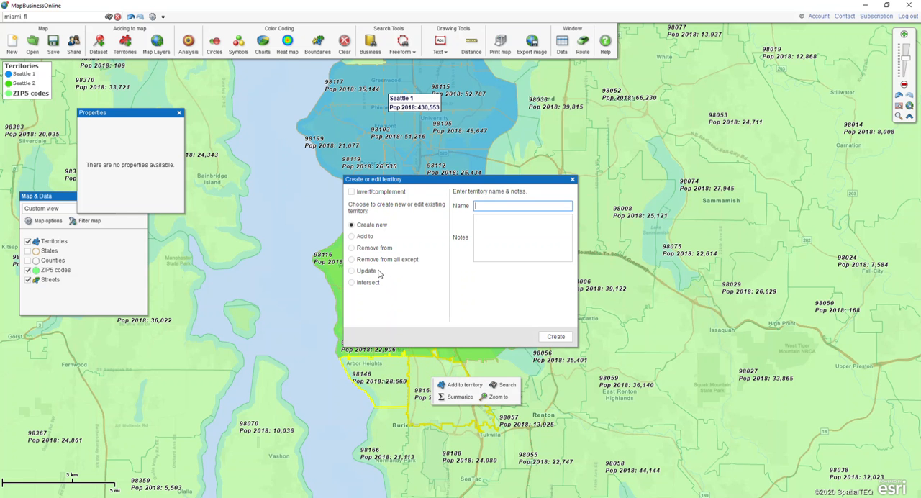
left_click(352, 237)
left_click(544, 336)
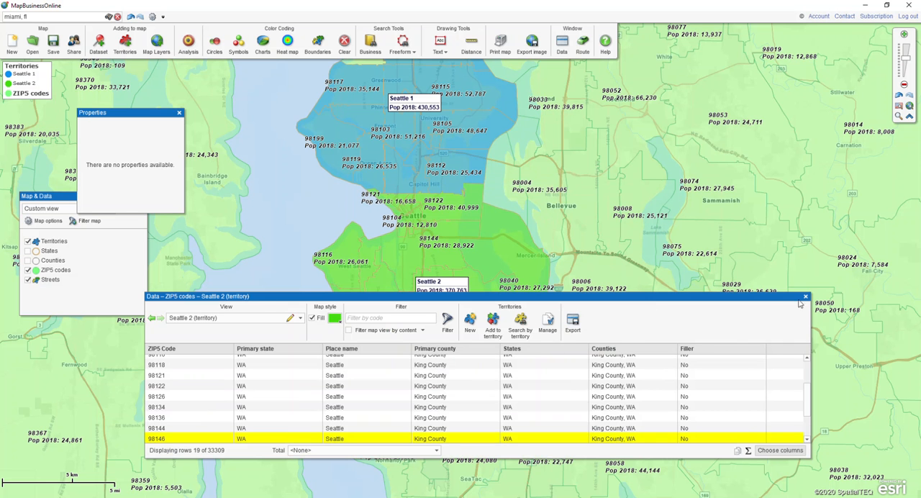
left_click(803, 296)
left_click(297, 222)
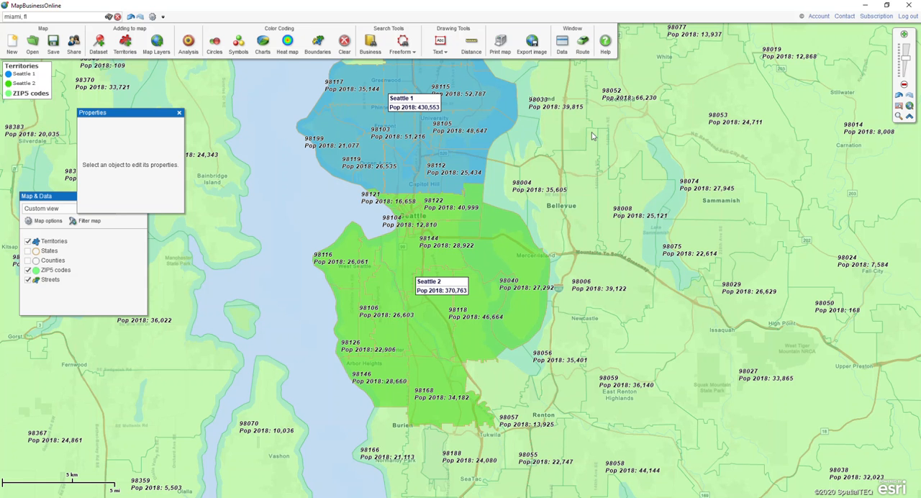
Open the data table for the "Seattle 2" territory and remove Primary county, States, Counties and Filler from its shown columns
left_click(562, 47)
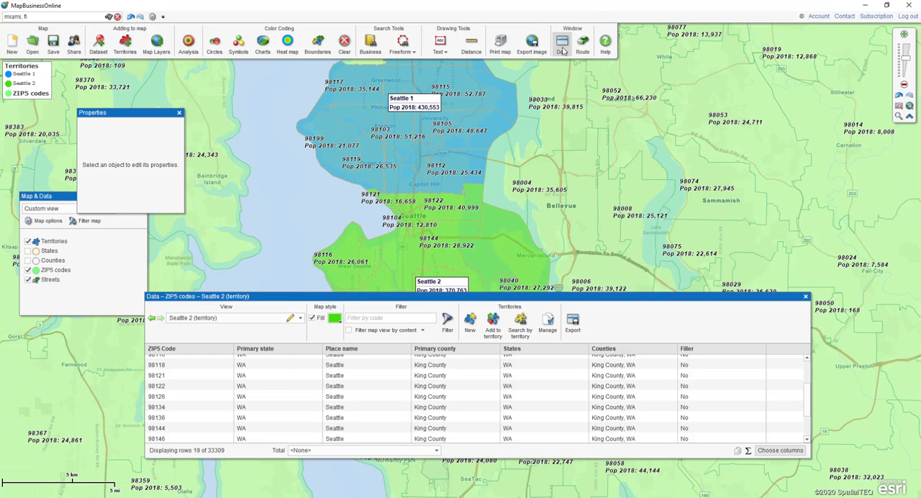
left_click(299, 319)
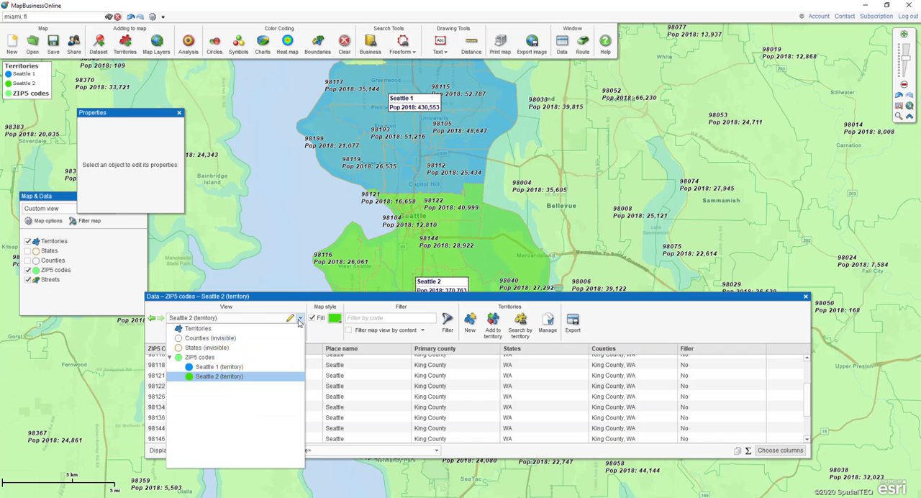
left_click(292, 302)
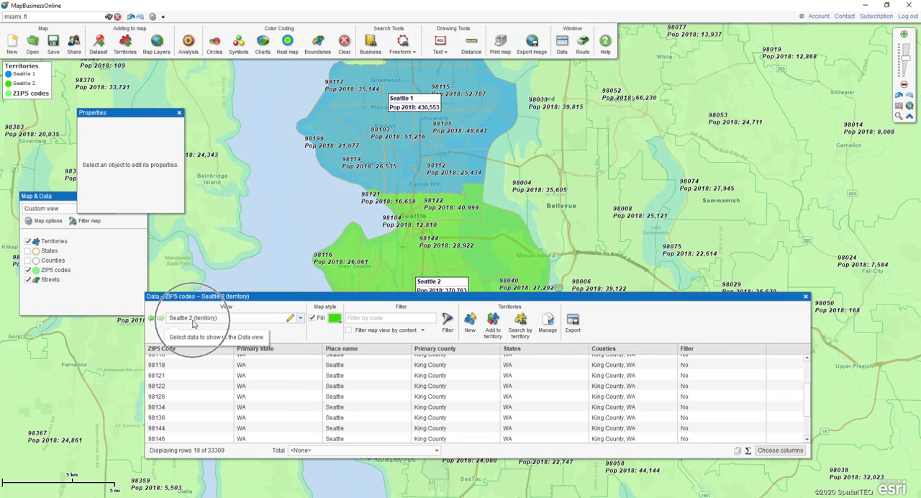
left_click(186, 396)
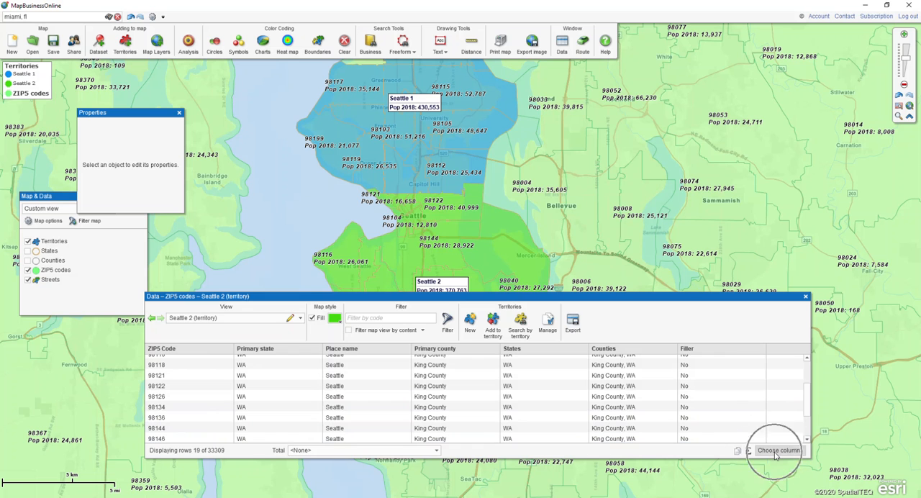
left_click(772, 450)
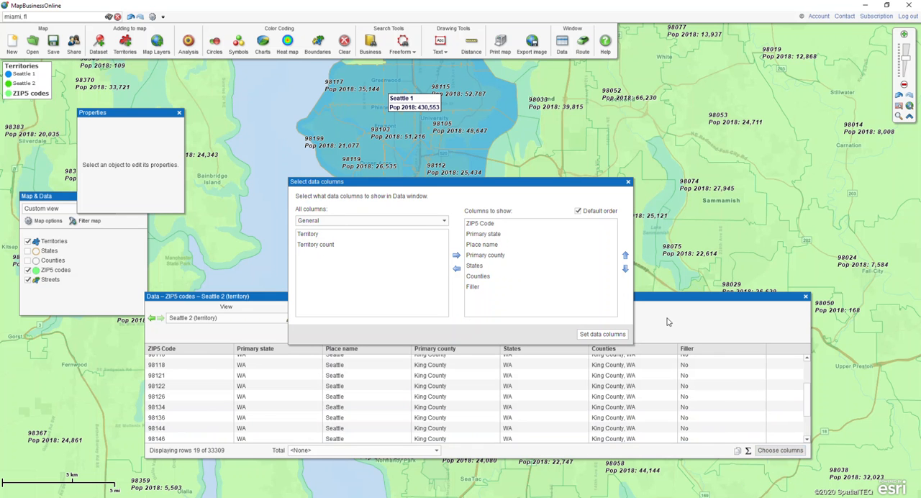
left_click(475, 287)
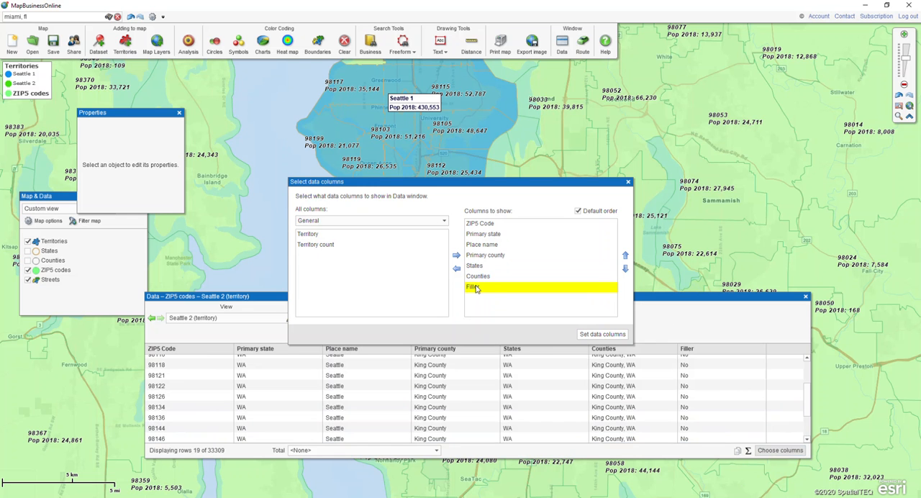
key("shift+Up")
key("shift+Up")
key("shift+Up")
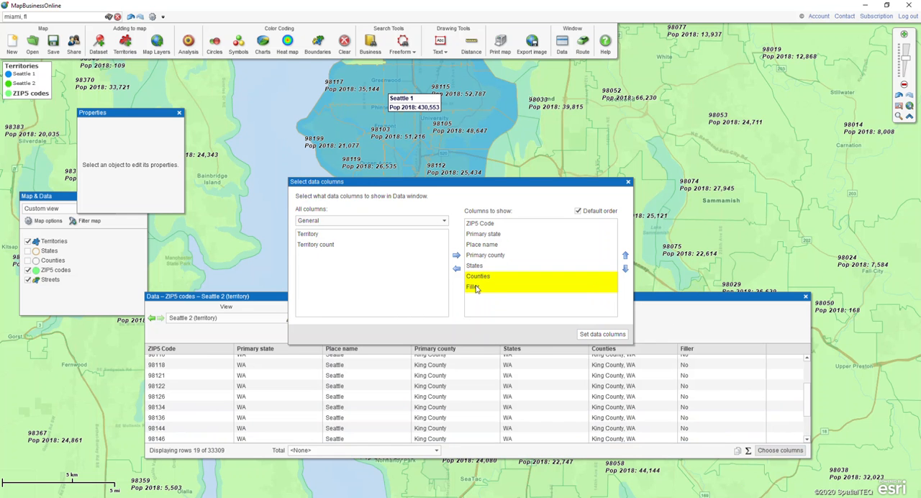
left_click(456, 269)
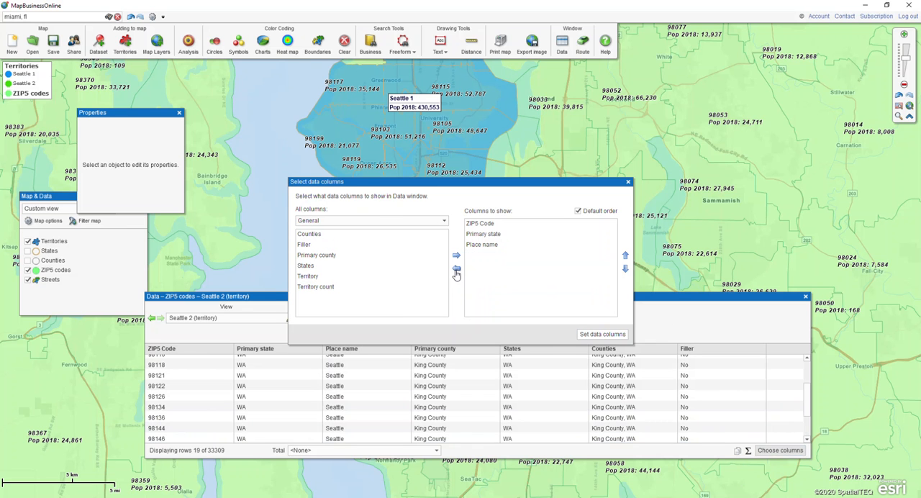
Add the 2018 demographic columns from "Population (2018)" through "Population (2018): 5 - 9 years" to the columns to show
left_click(354, 225)
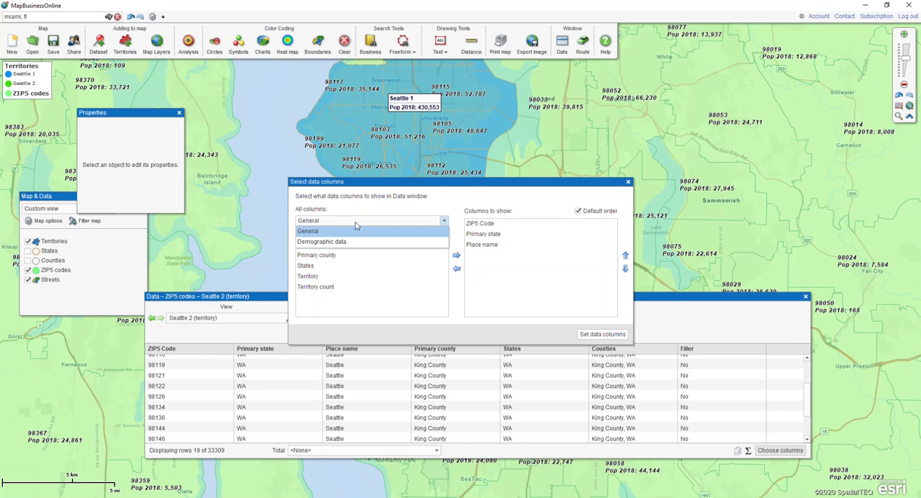
left_click(347, 243)
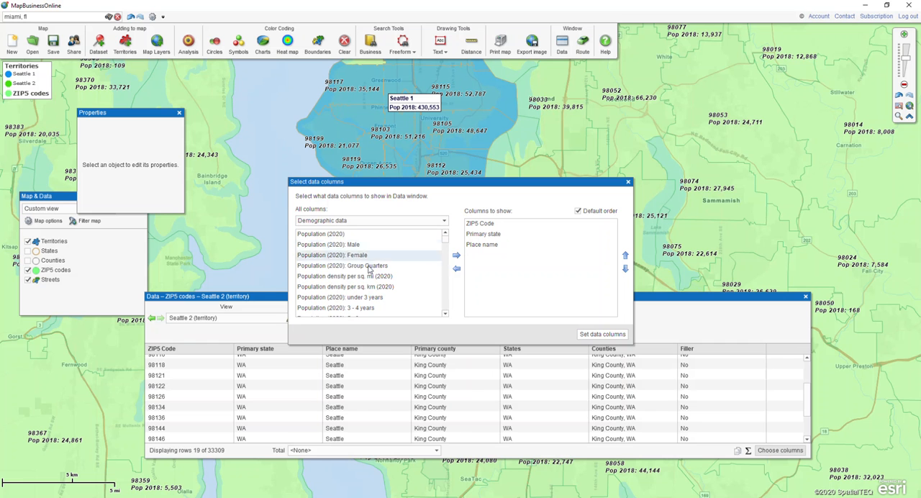
left_click_drag(446, 245, 447, 256)
left_click(444, 233)
left_click(445, 233)
left_click(445, 233)
left_click(444, 234)
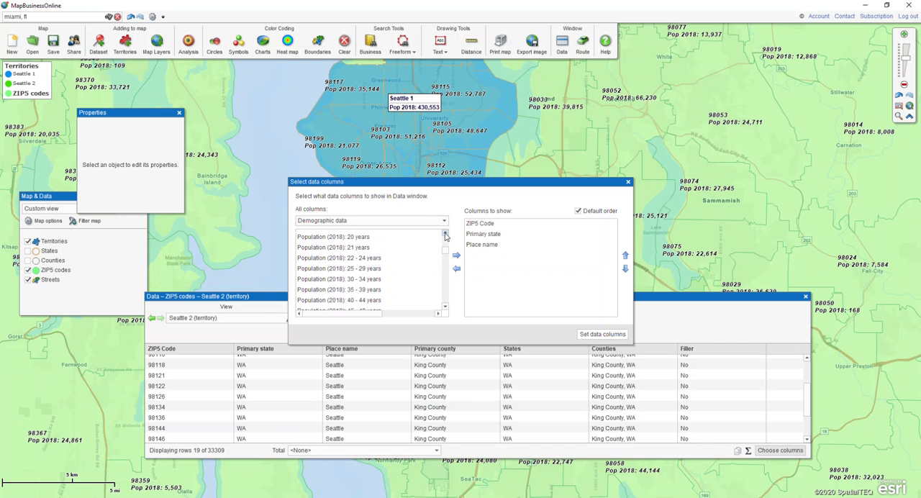
left_click(339, 277)
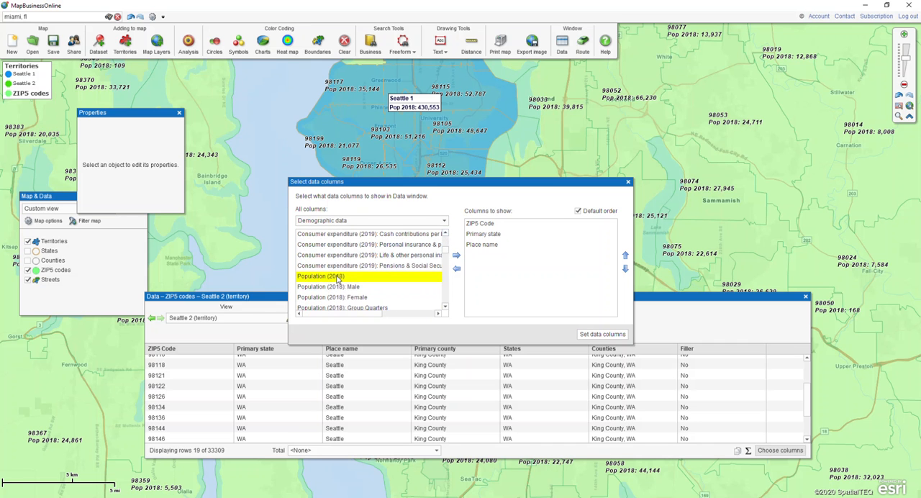
key("shift+Down")
key("shift+Down")
key("shift+Down")
key("shift+Down")
key("shift+Down")
key("shift+Down")
key("shift+Down")
key("shift+Down")
key("shift+Down")
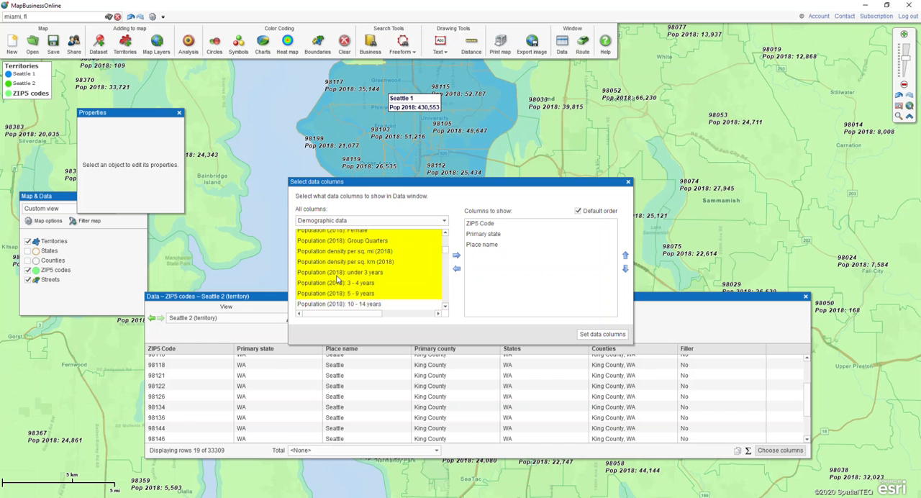
scroll(447, 238, "up", 3)
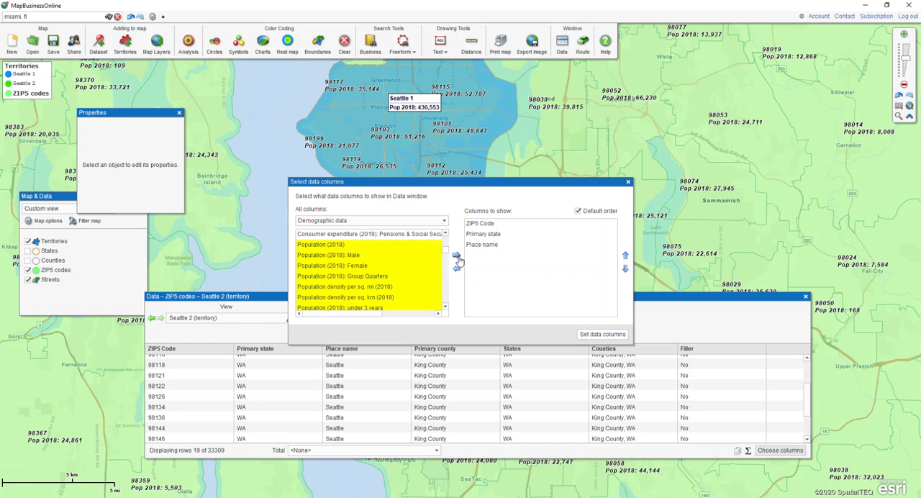
left_click(457, 257)
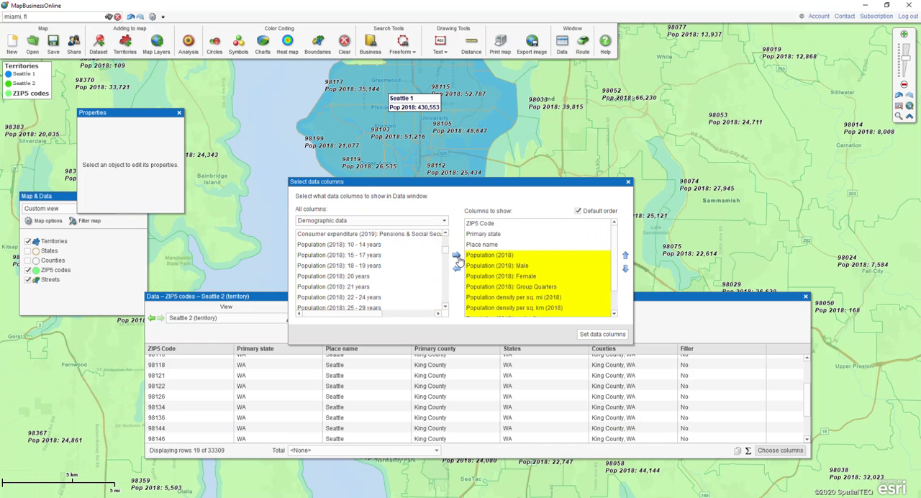
Move the added 2018 population columns directly after ZIP5 Code and apply the column selection
left_click(625, 256)
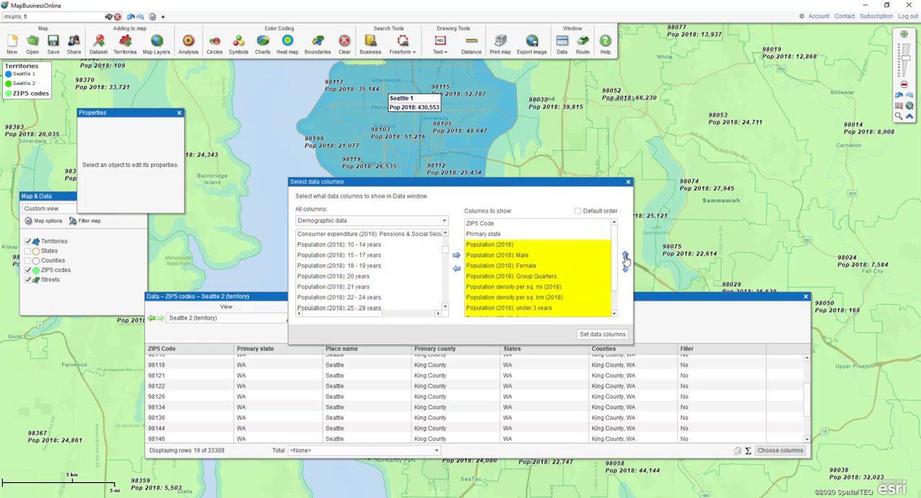
left_click(625, 256)
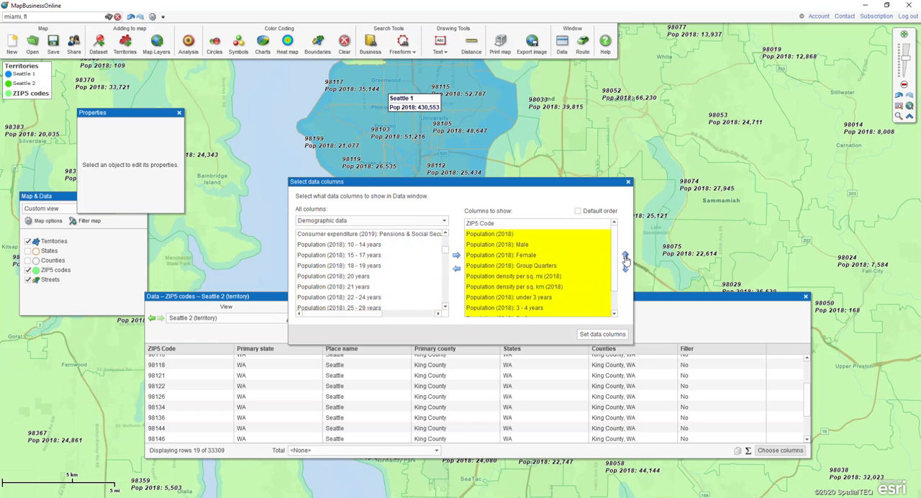
left_click(593, 336)
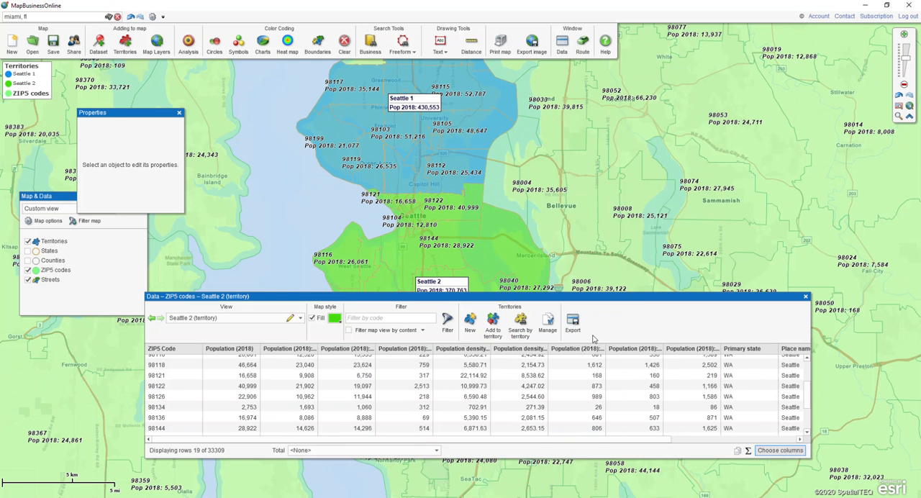
Add the general Territory column directly after ZIP5 Code in the "Seattle 2" data table and close the data window
left_click(779, 451)
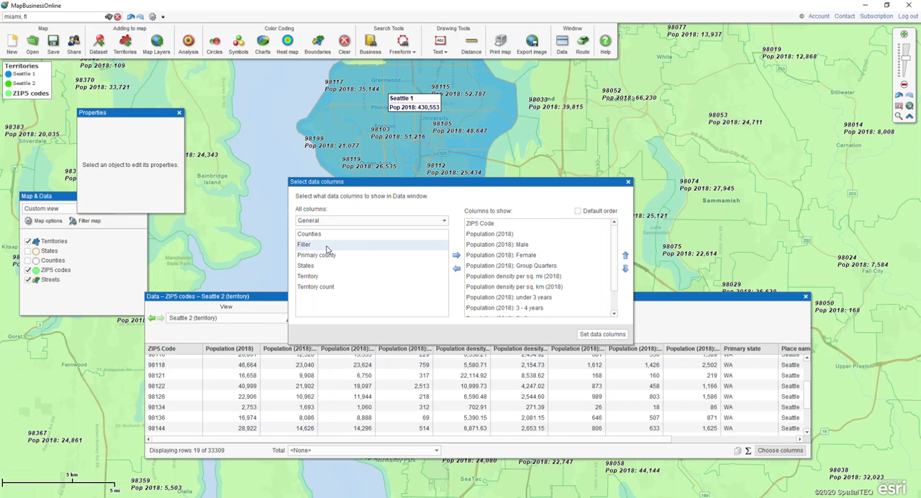
left_click(309, 276)
left_click(456, 254)
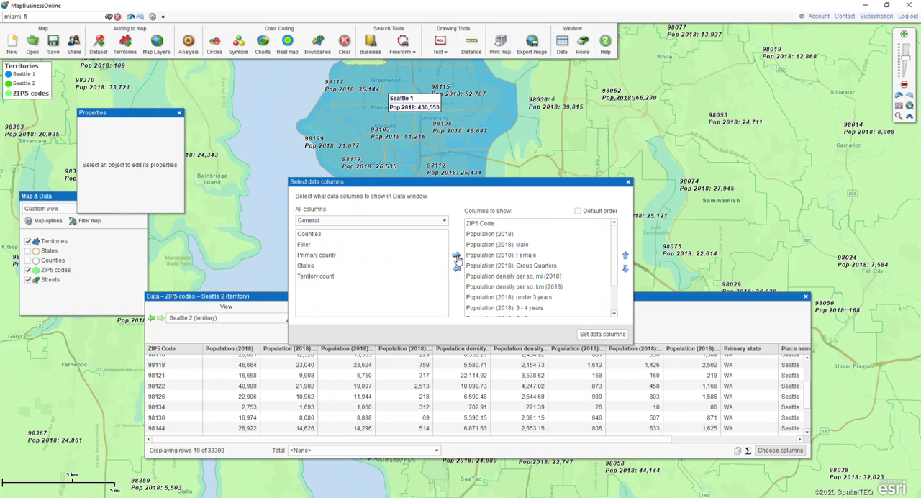
left_click(625, 257)
left_click(625, 257)
left_click(625, 257)
left_click(625, 257)
left_click(625, 257)
left_click(625, 257)
left_click(625, 256)
left_click(625, 257)
left_click(625, 257)
left_click(625, 257)
left_click(625, 257)
left_click(625, 257)
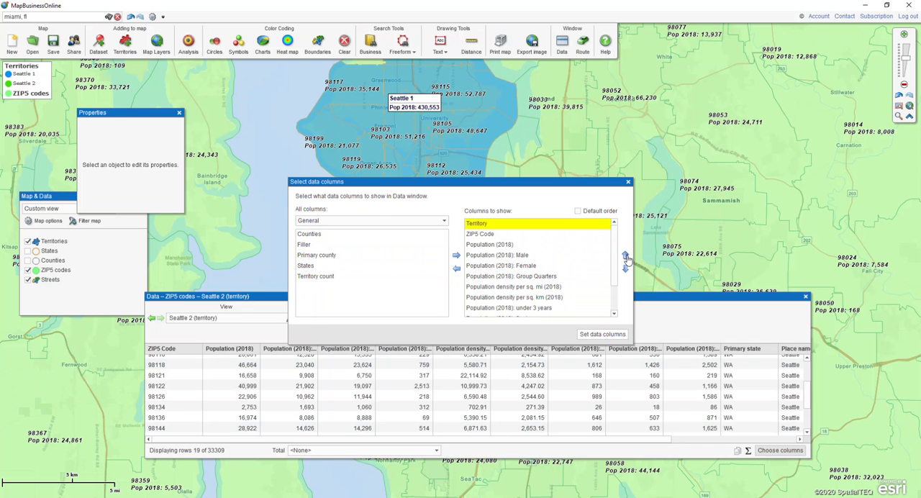
left_click(625, 268)
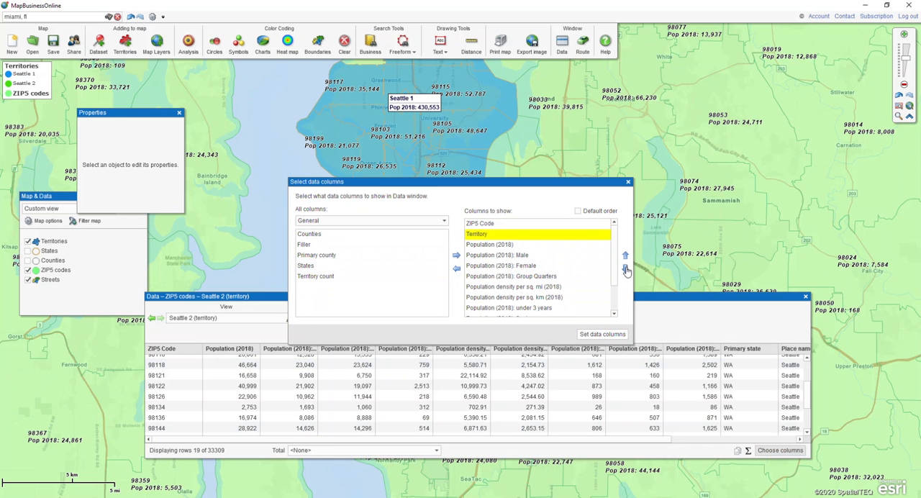
left_click(602, 334)
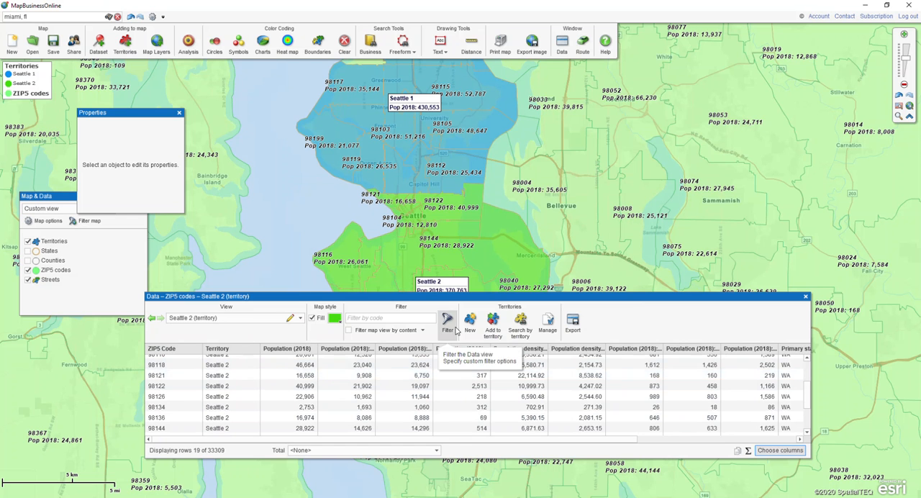
left_click(804, 296)
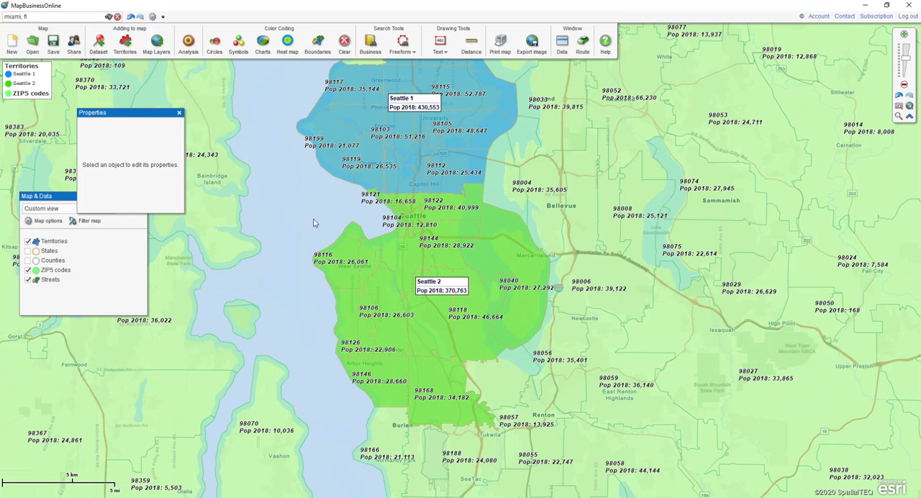